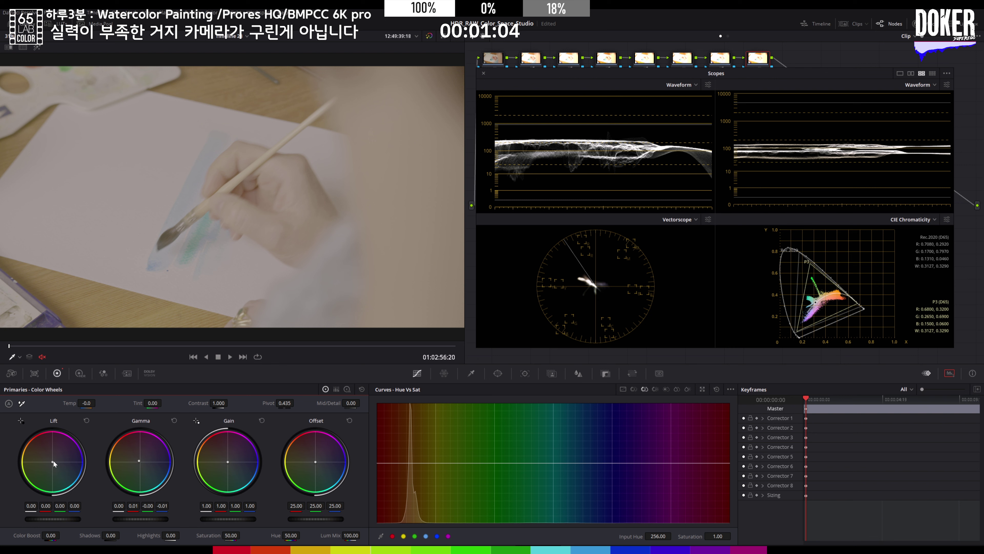
# - Balance the last node of clip 23 with Lift red -0.01, Lift blue 0.02 and Gain blue 0.97
pyautogui.moveTo(54, 464); pyautogui.dragTo(56, 465)
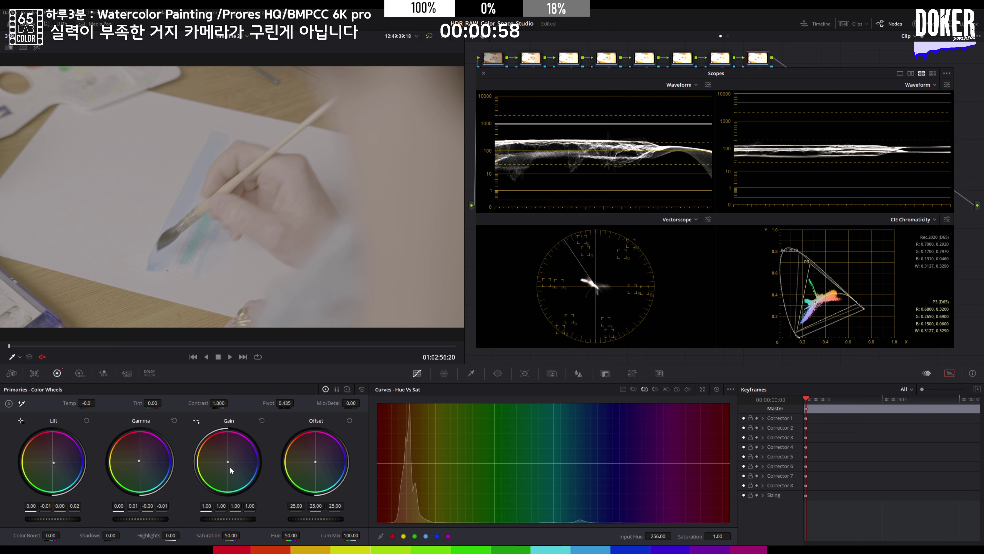
pyautogui.moveTo(231, 471); pyautogui.dragTo(228, 470)
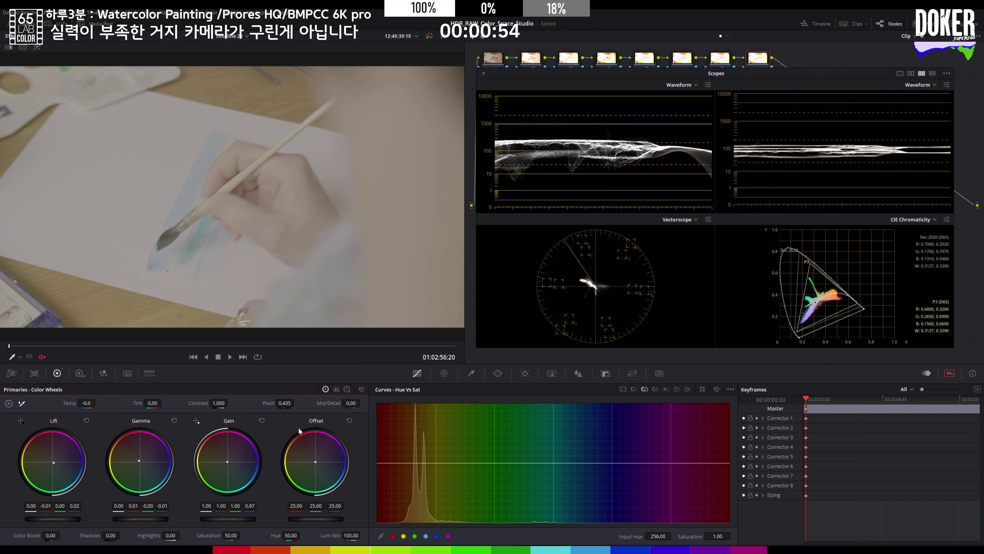
# - Show the clip thumbnails, close the floating scopes, and replace the grades of clip 24 and the clips following it with clip 23's grade
pyautogui.click(857, 25)
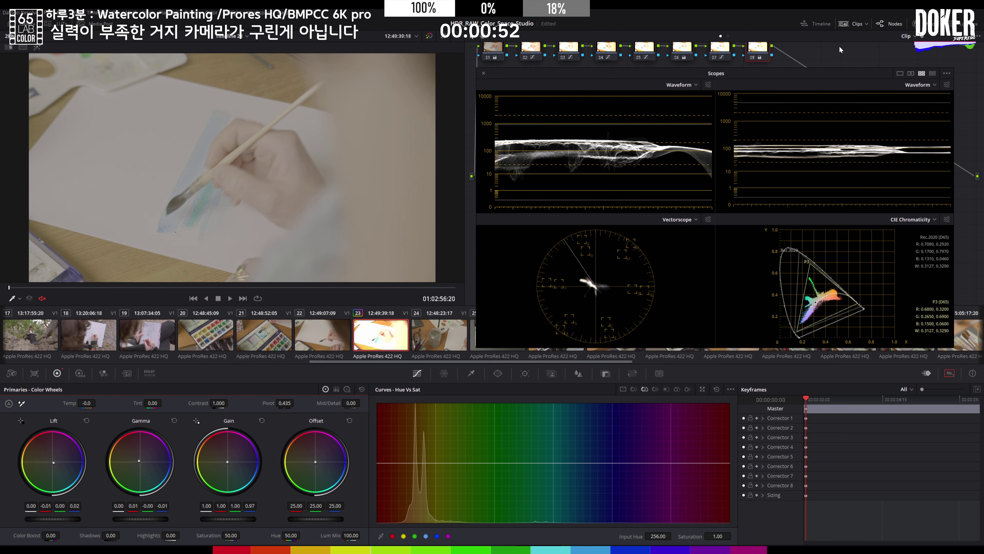
pyautogui.click(484, 73)
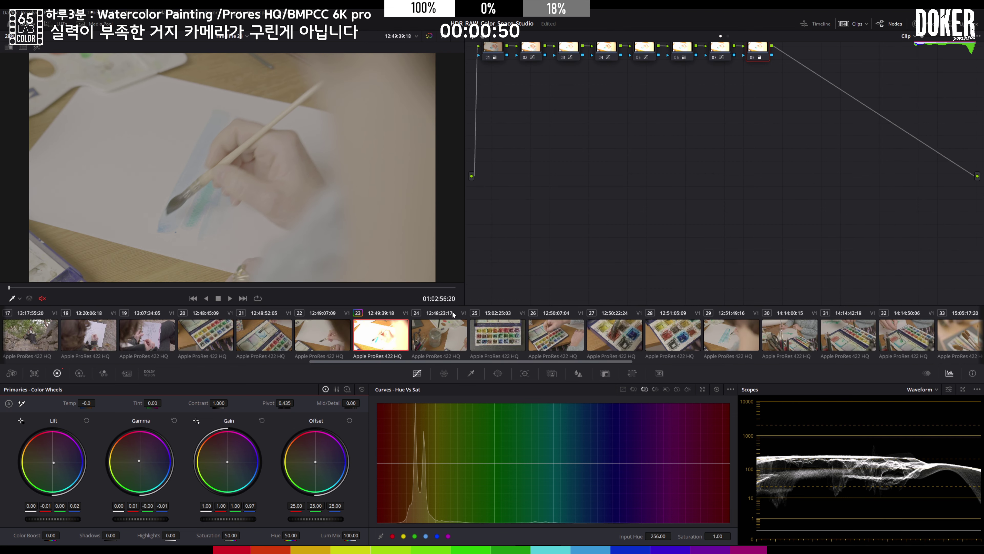
pyautogui.click(441, 334)
pyautogui.moveTo(440, 361); pyautogui.dragTo(509, 352)
pyautogui.keyDown('shift'); pyautogui.click(945, 331); pyautogui.keyUp('shift')
pyautogui.middleClick(481, 339)
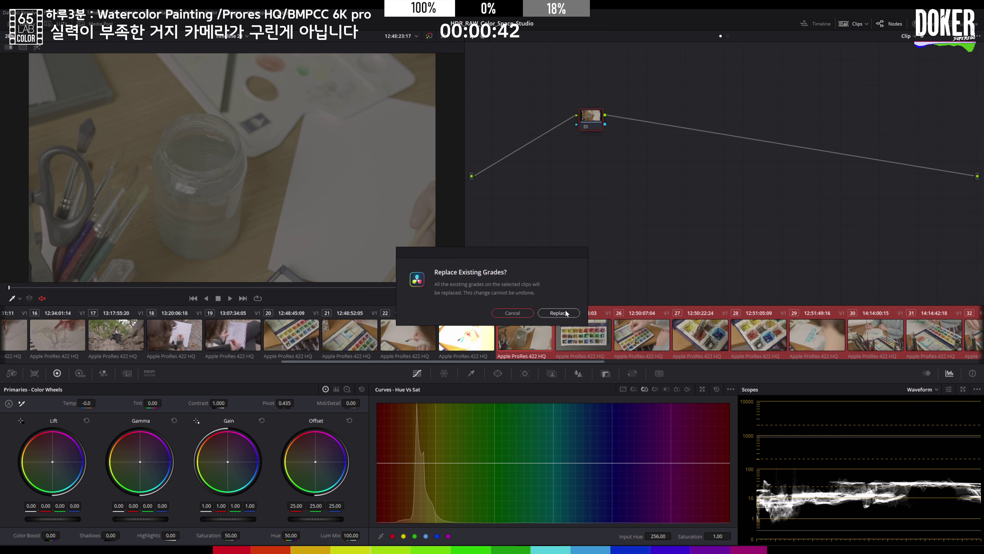
pyautogui.click(562, 314)
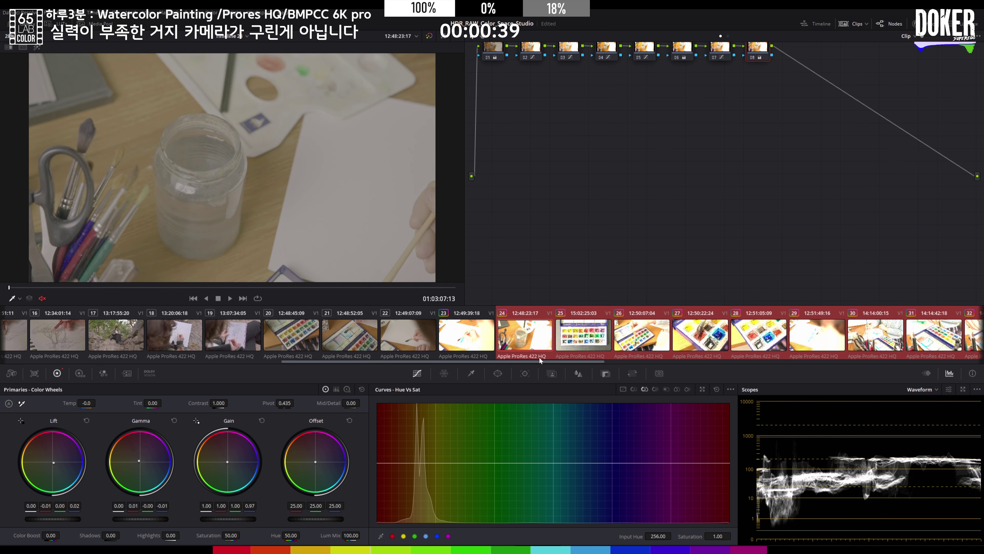
# - Compare clip 23 with clip 24 and play back clips 24 and 25 to examine the copied grade
pyautogui.click(468, 339)
pyautogui.click(519, 339)
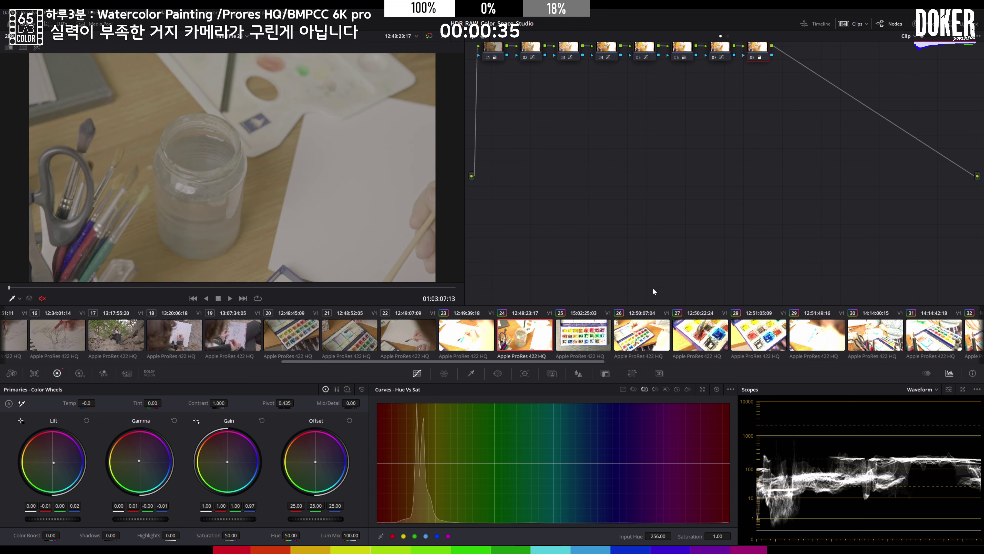
pyautogui.press('space')
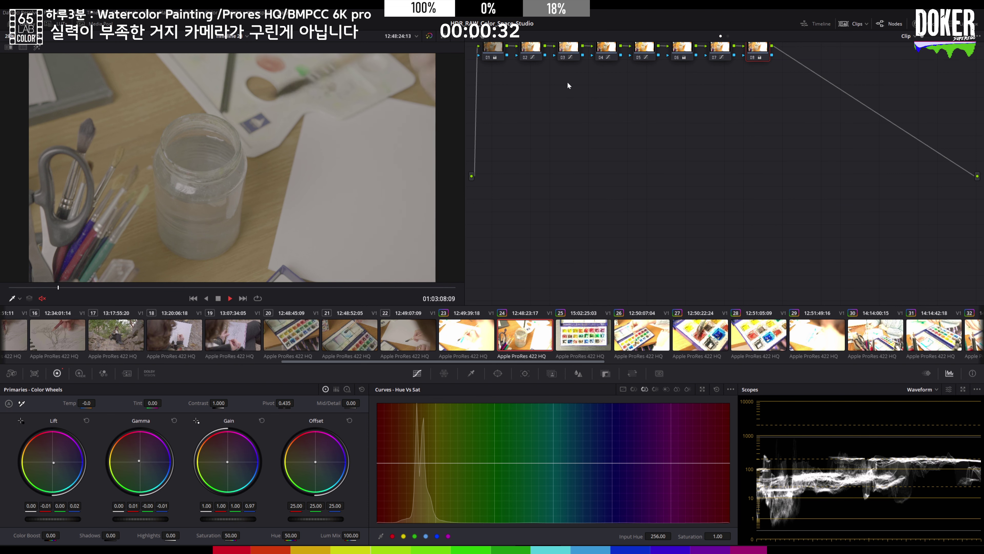
pyautogui.press('space')
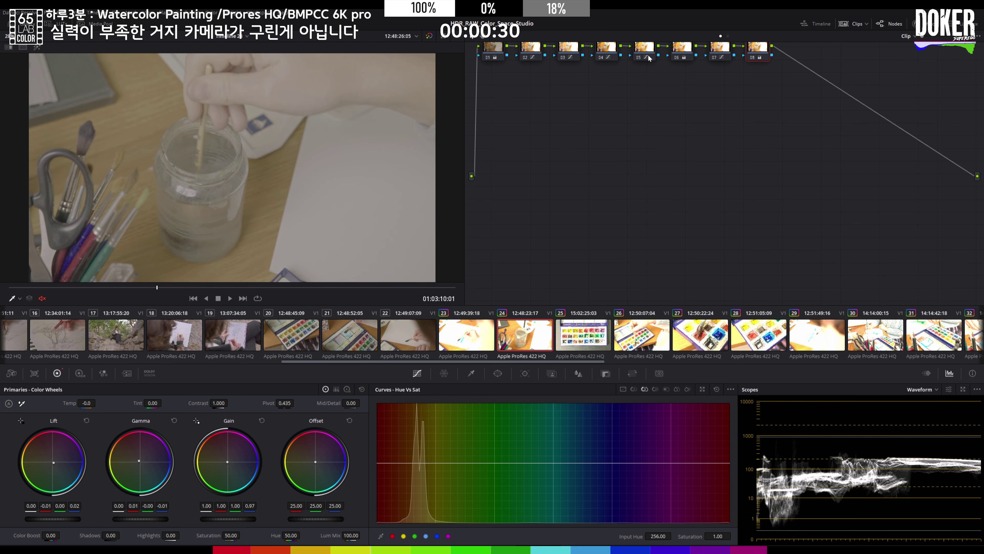
pyautogui.press('space')
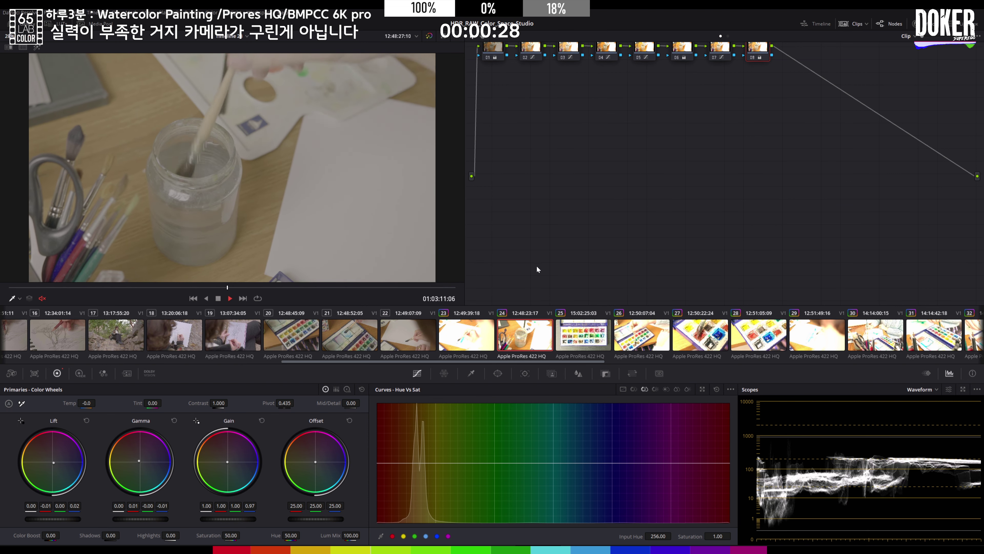
pyautogui.press('space')
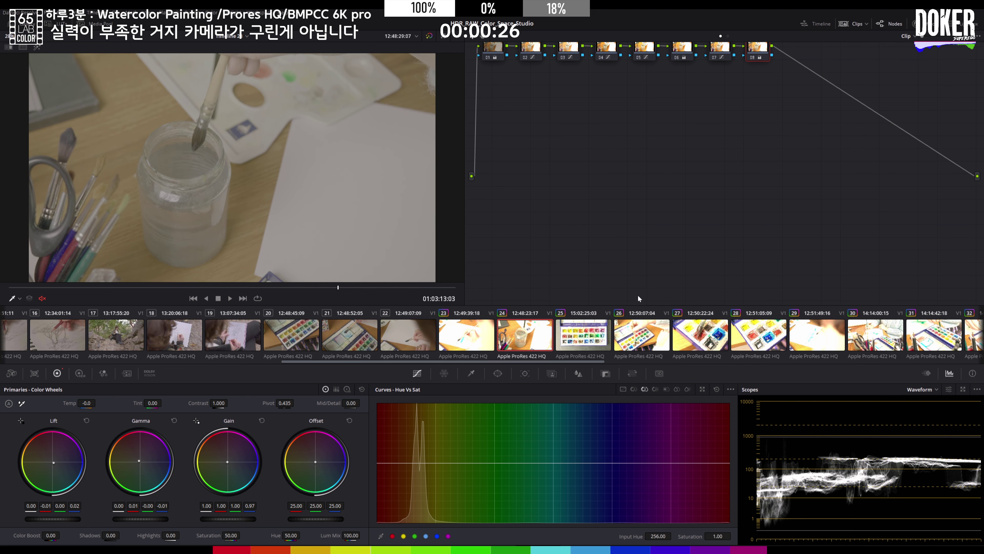
pyautogui.click(582, 340)
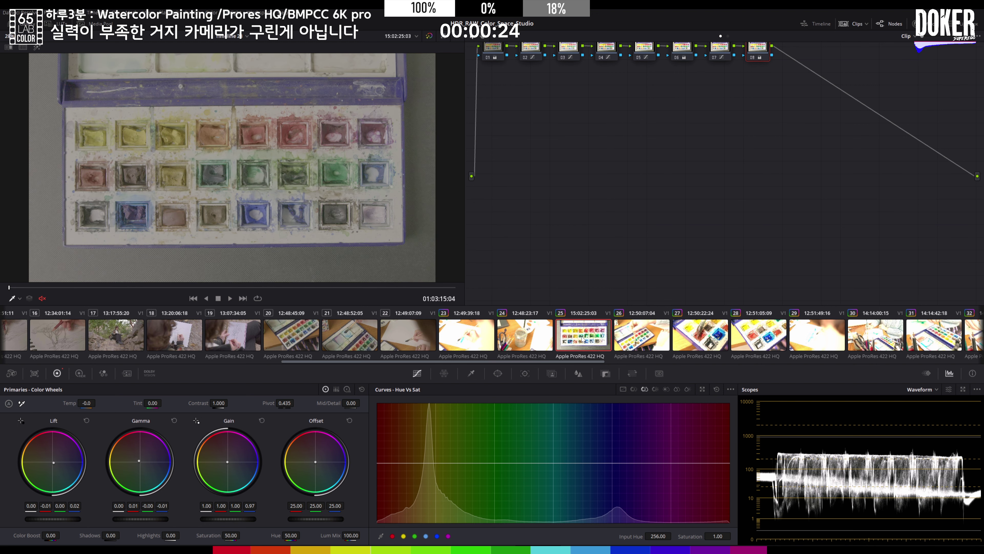
pyautogui.press('space')
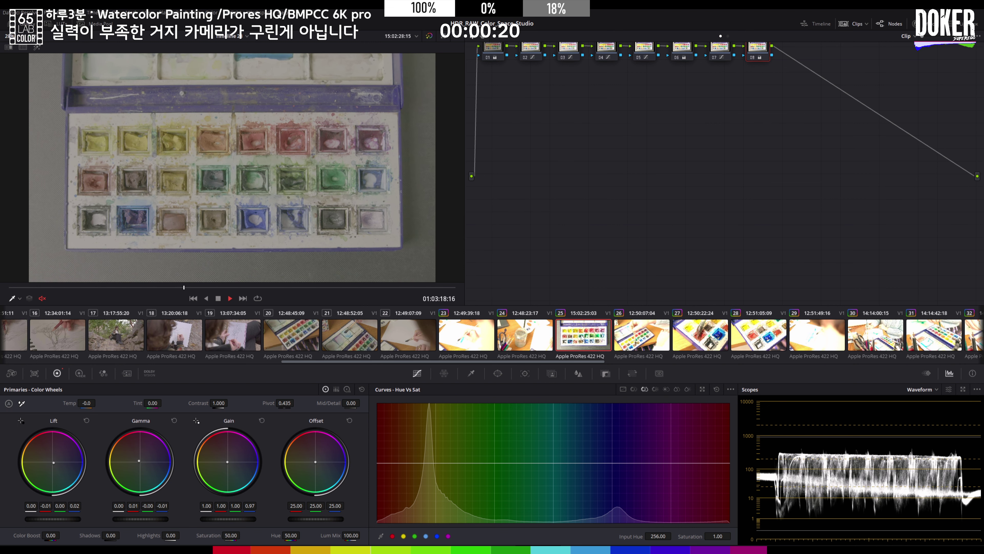
pyautogui.press('space')
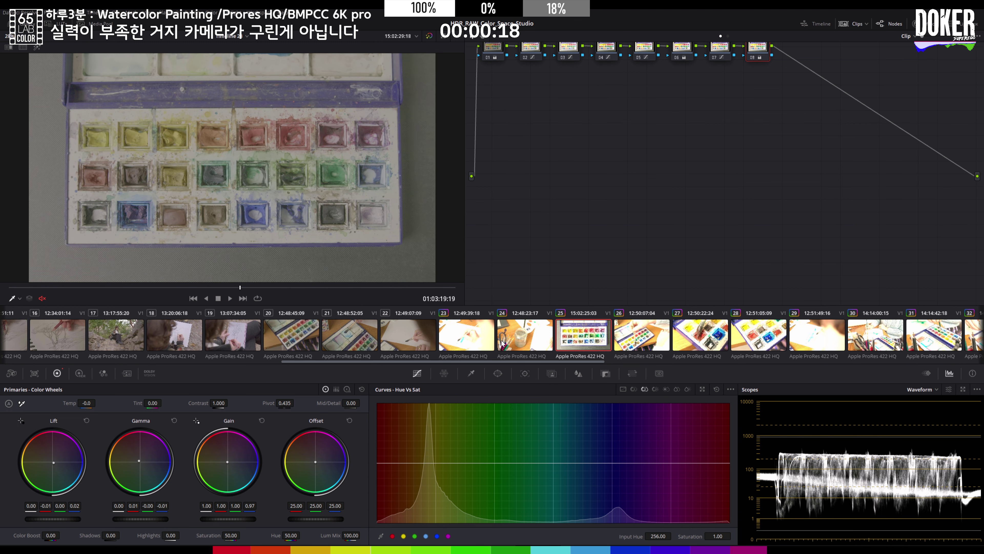
# - Select clips 1 to 22 and replace their existing grades with the grade of clip 23
pyautogui.click(406, 344)
pyautogui.moveTo(408, 360); pyautogui.dragTo(190, 381)
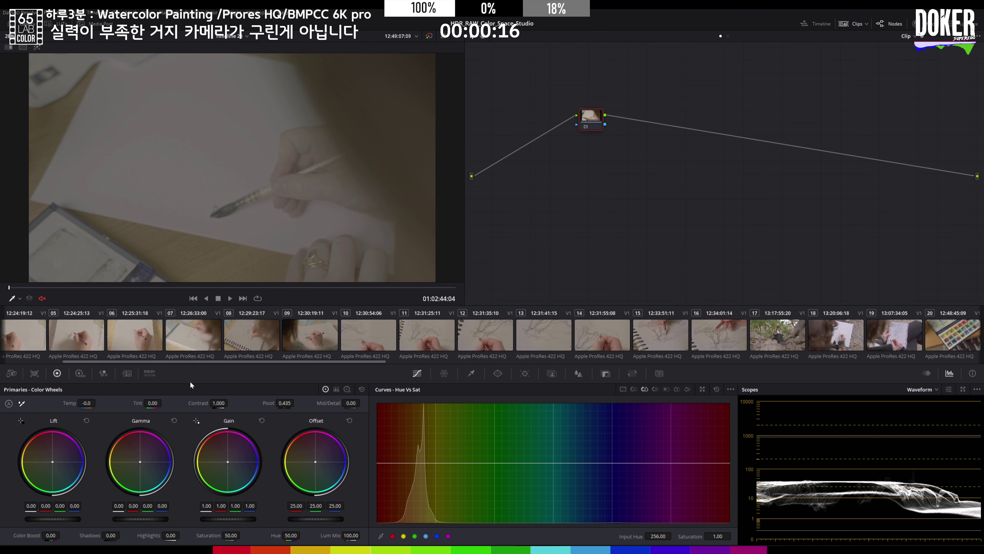
pyautogui.hotkey('ctrl', 'a')
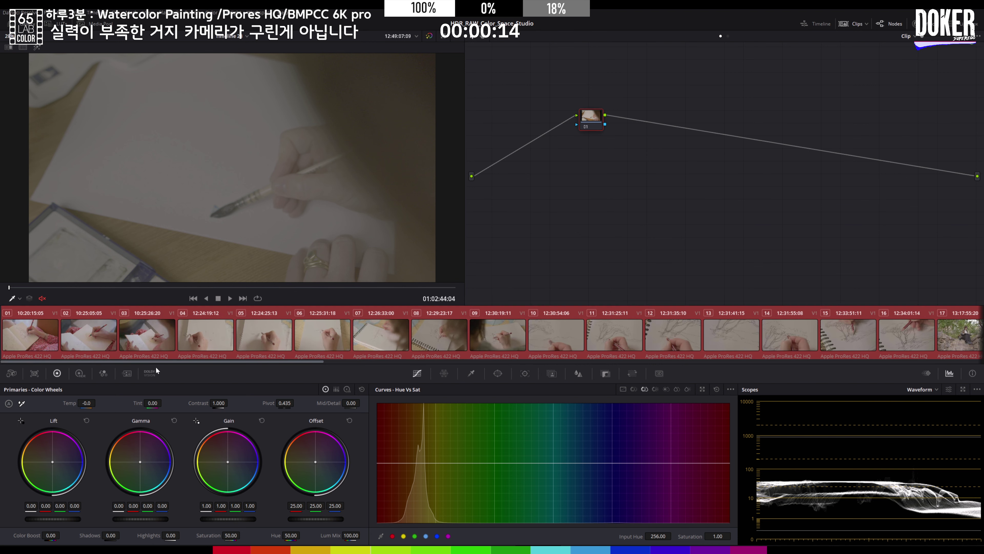
pyautogui.moveTo(172, 359); pyautogui.dragTo(455, 351)
pyautogui.middleClick(481, 329)
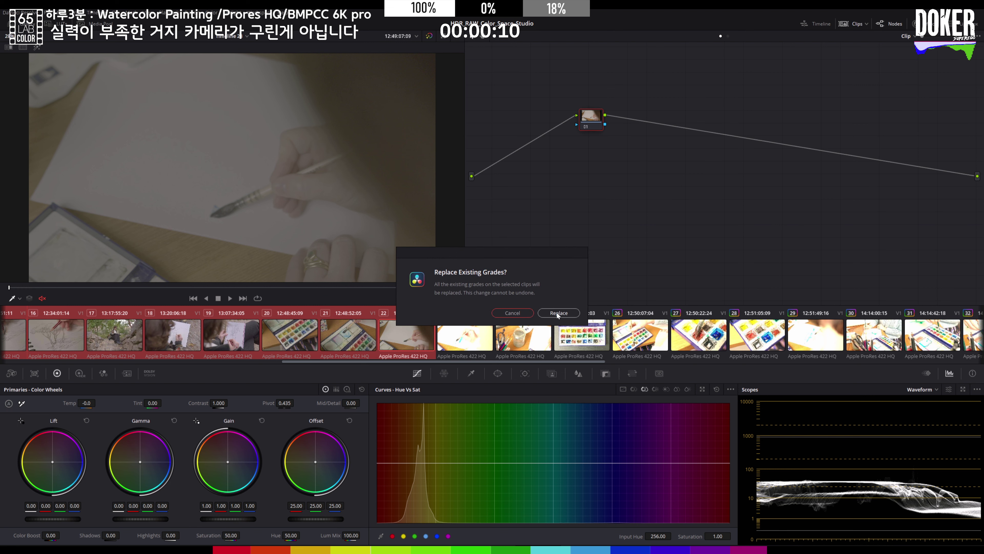
pyautogui.moveTo(460, 360); pyautogui.dragTo(42, 357)
# - Play clip 1 briefly and darken it by lowering the midtone point of the custom curve on node 02
pyautogui.click(26, 342)
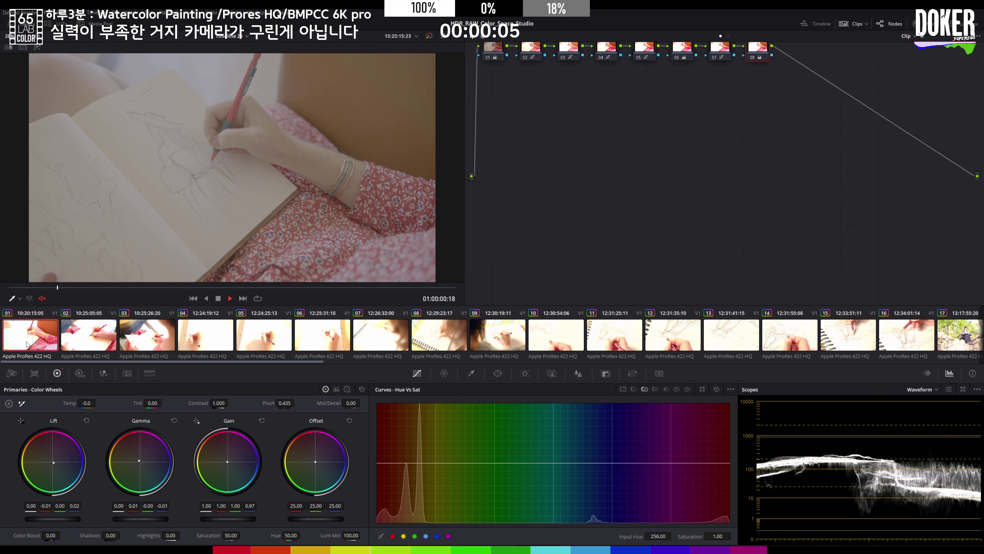
pyautogui.press('space')
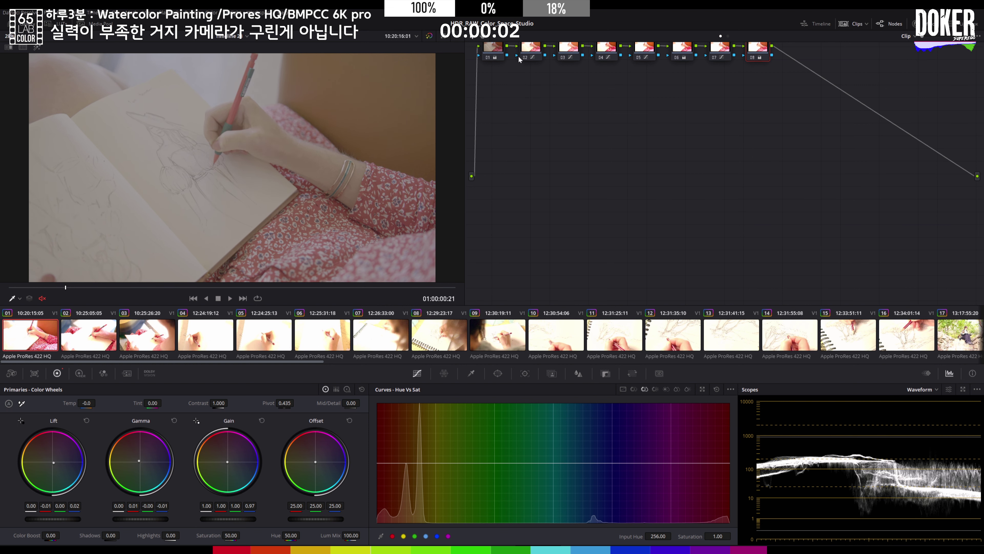
pyautogui.click(530, 50)
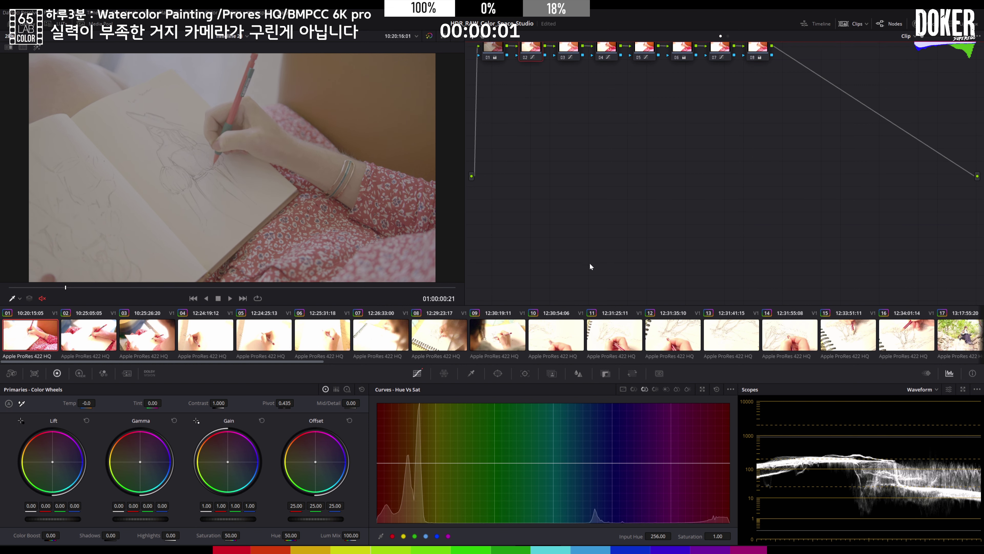
pyautogui.click(622, 389)
pyautogui.moveTo(498, 463); pyautogui.dragTo(476, 477)
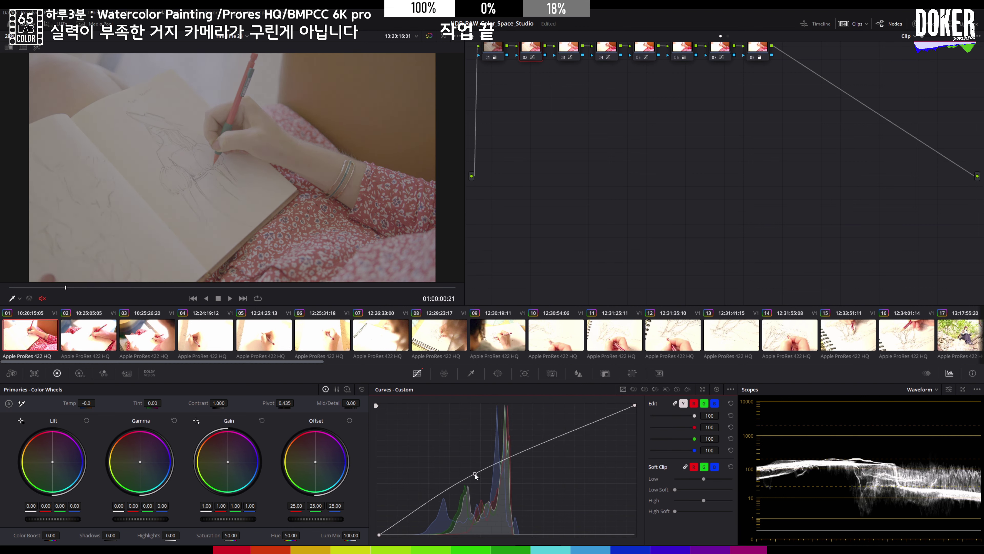
# - Copy clip 1's grade onto clip 2 and slightly raise the custom curve point on node 02
pyautogui.click(89, 334)
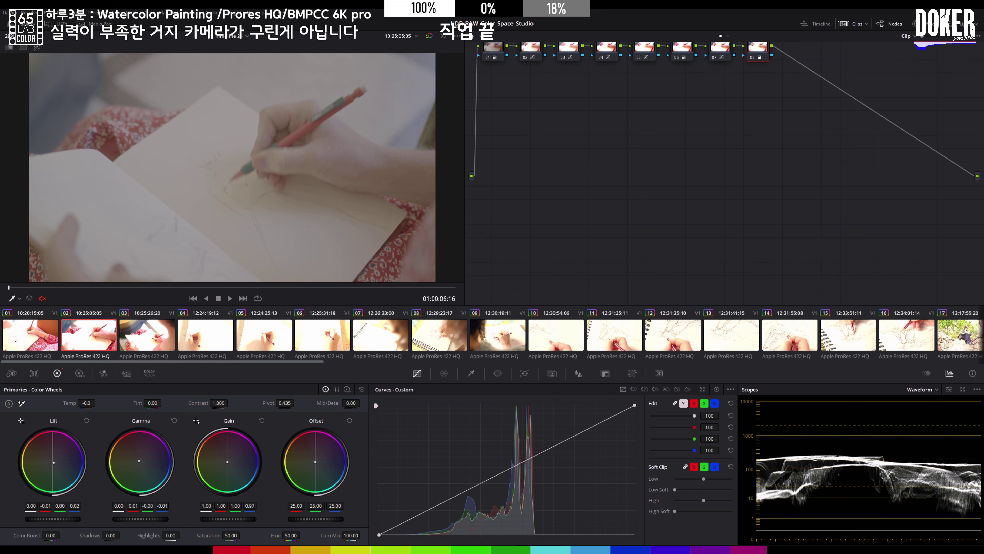
pyautogui.middleClick(24, 338)
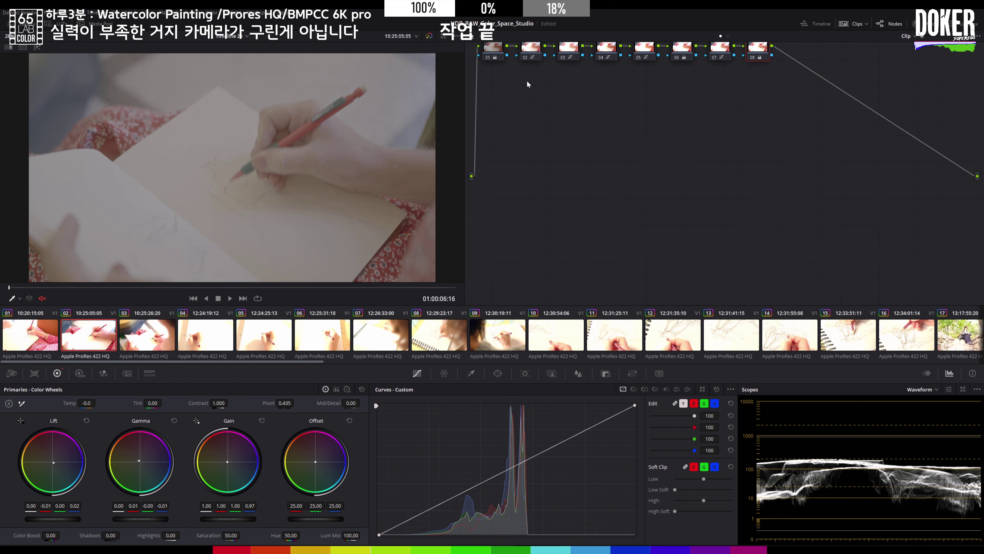
pyautogui.click(531, 48)
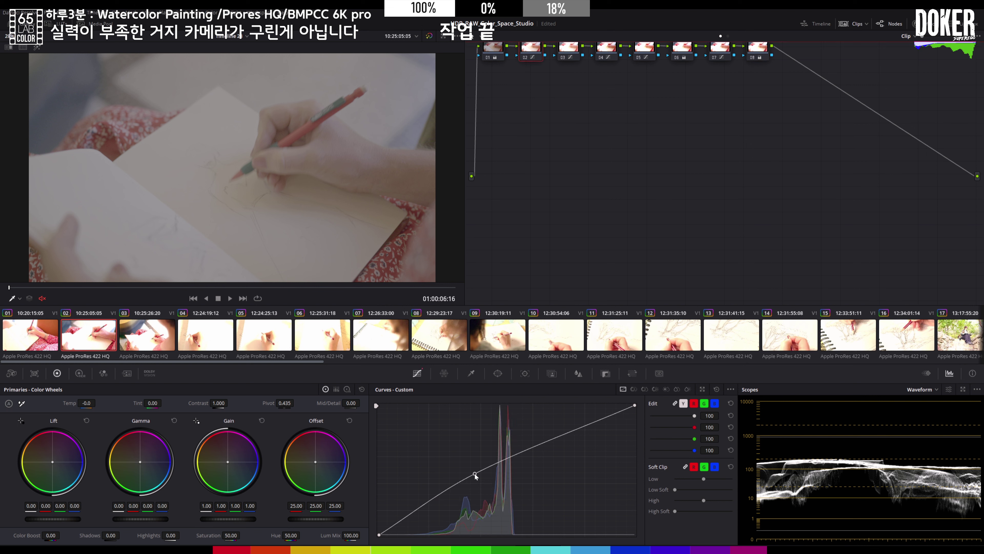
pyautogui.moveTo(474, 474); pyautogui.dragTo(477, 471)
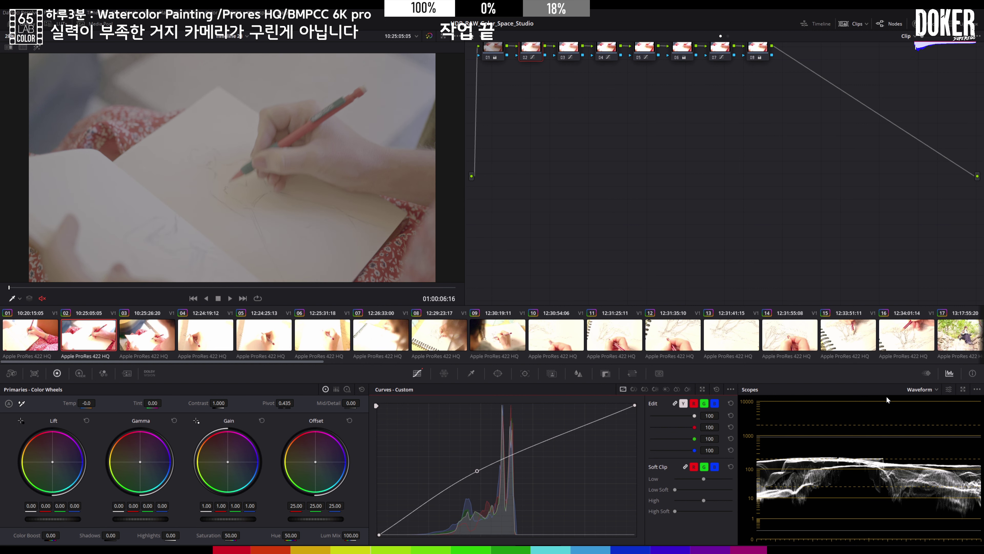
# - Expand the scopes into the four-up floating view and compare the levels of clips 1 and 2
pyautogui.click(963, 388)
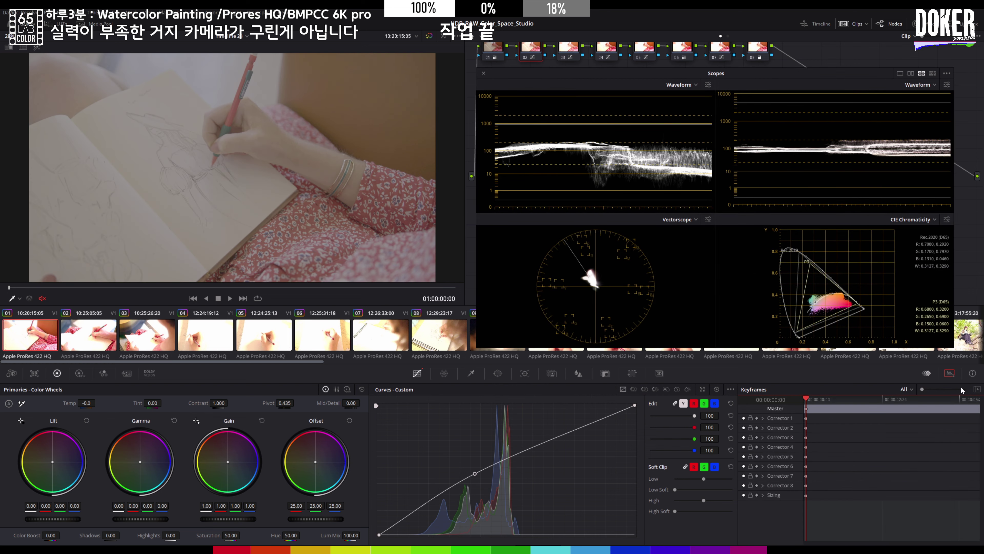
pyautogui.press('Up')
pyautogui.press('Down')
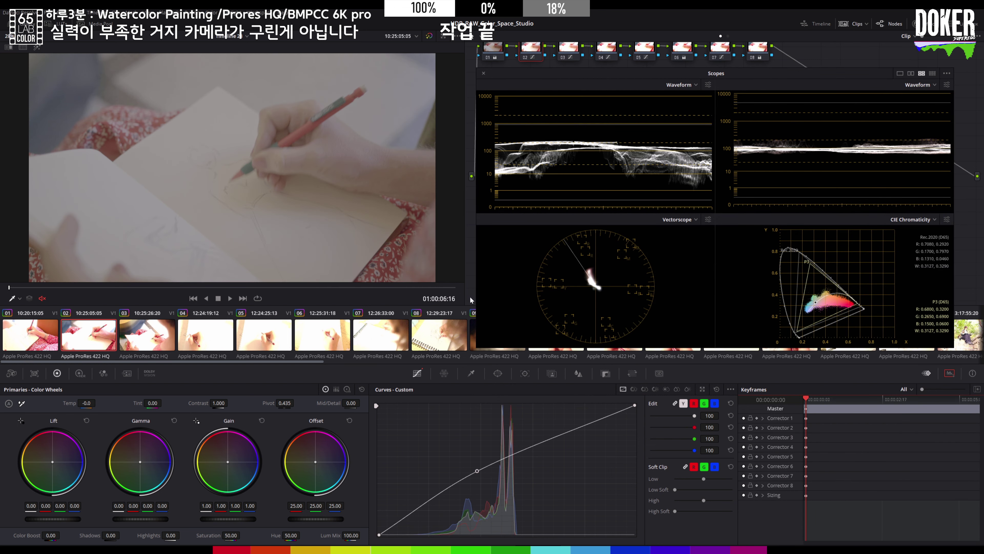
# - Try Temp values of 30 and -20 with Offset 22.73, 23.48, 27.72 on node 06 of clip 2
pyautogui.click(680, 51)
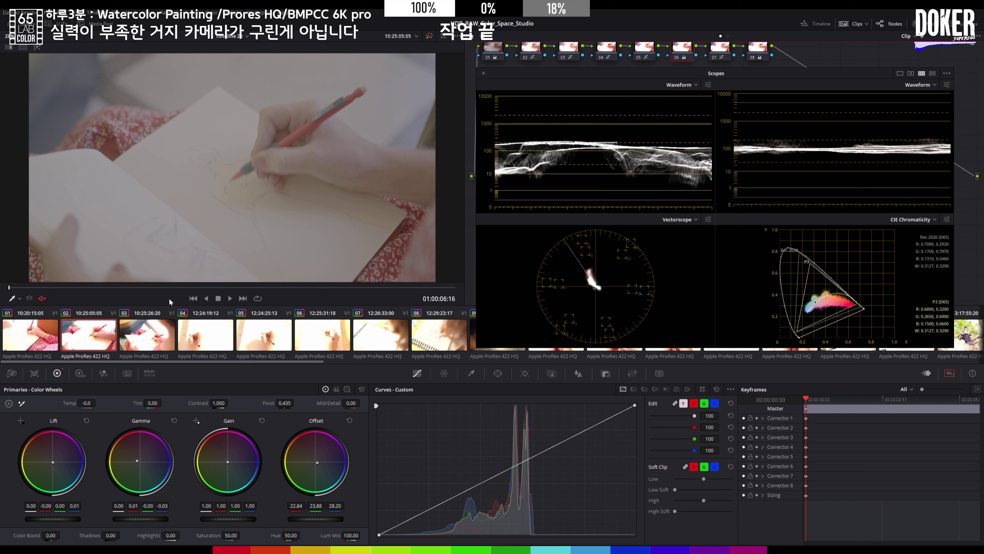
pyautogui.moveTo(86, 403); pyautogui.dragTo(186, 424)
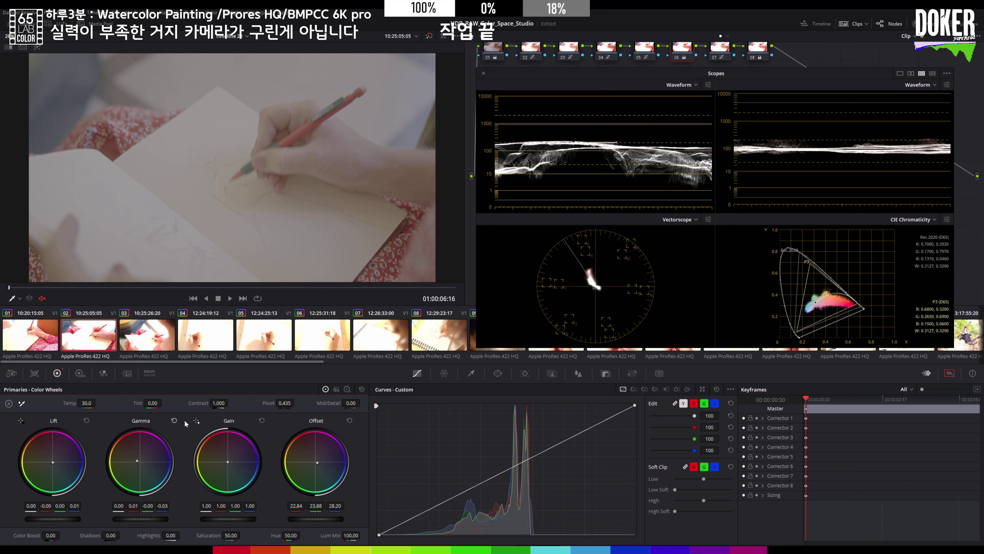
pyautogui.moveTo(319, 462); pyautogui.dragTo(318, 460)
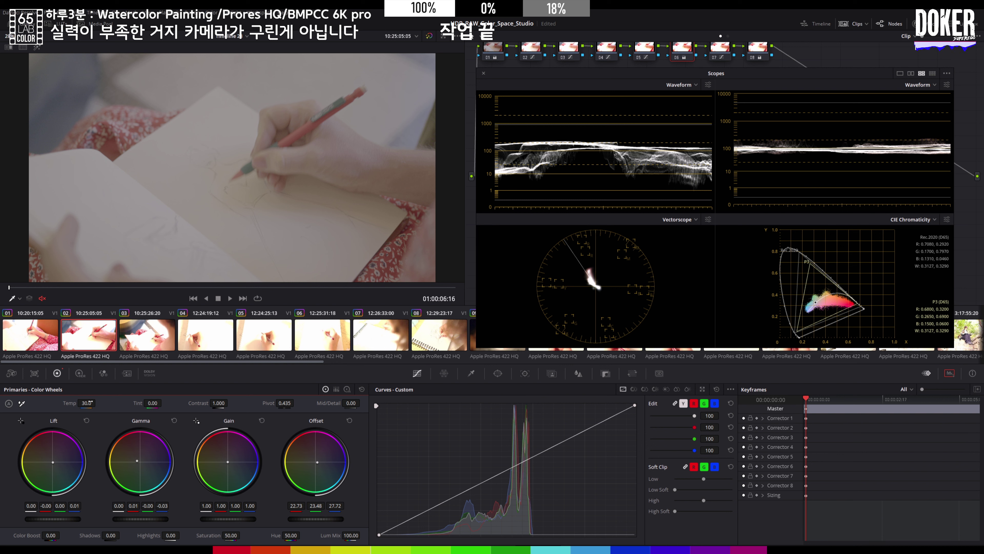
pyautogui.moveTo(86, 403); pyautogui.dragTo(67, 403)
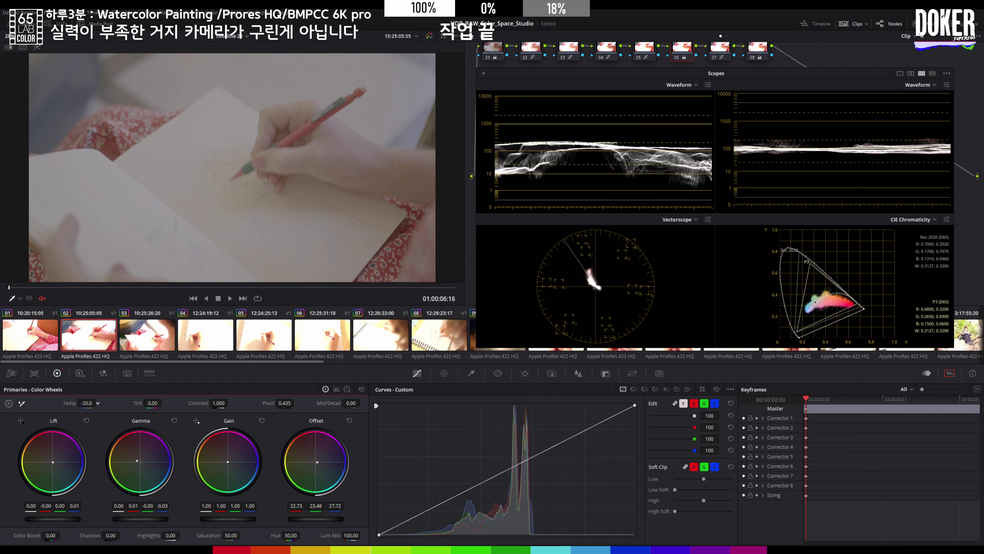
# - Reapply clip 1's grade to clip 2, set Lift red -0.01 and Gain blue 0.99 on node 06, and play the clip
pyautogui.middleClick(38, 325)
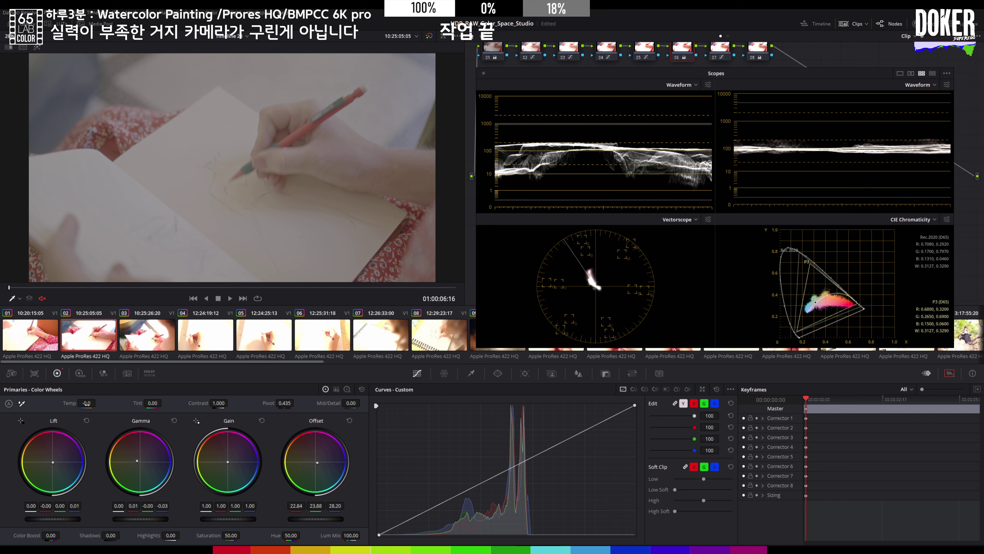
pyautogui.click(138, 462)
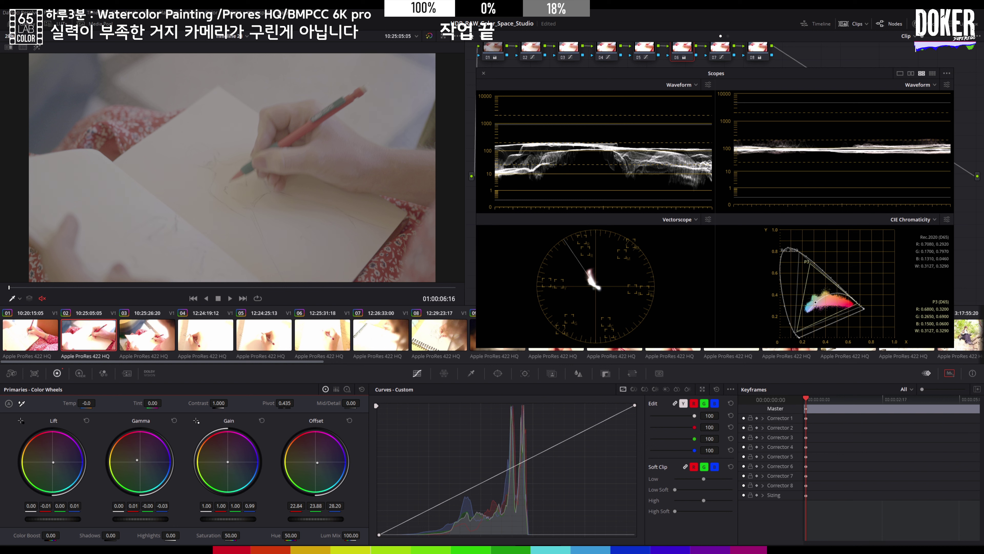
pyautogui.moveTo(228, 465); pyautogui.dragTo(228, 465)
pyautogui.press('space')
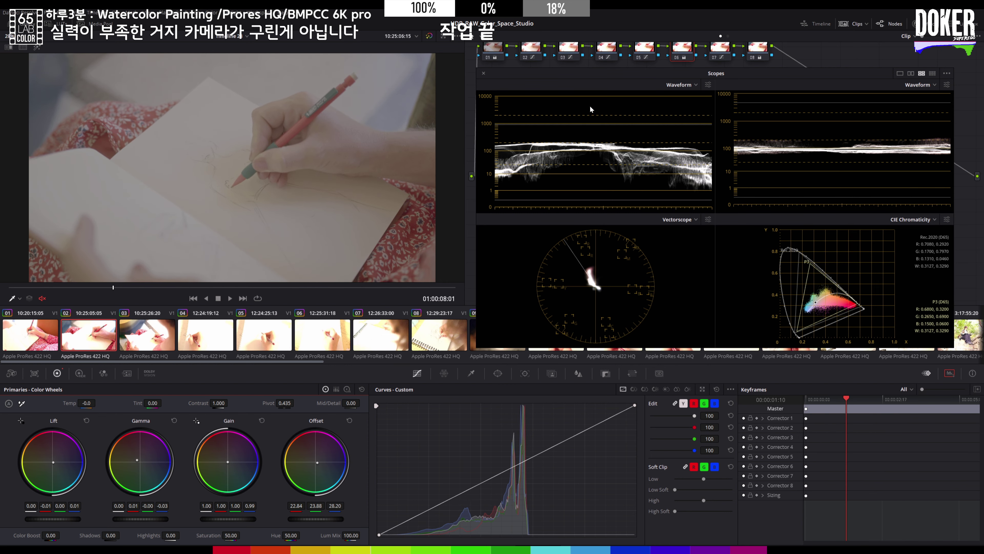
# - Shift the low custom curve point on node 03 of clip 2 slightly toward the shadows, play the clip, and compare it with clip 1
pyautogui.click(567, 47)
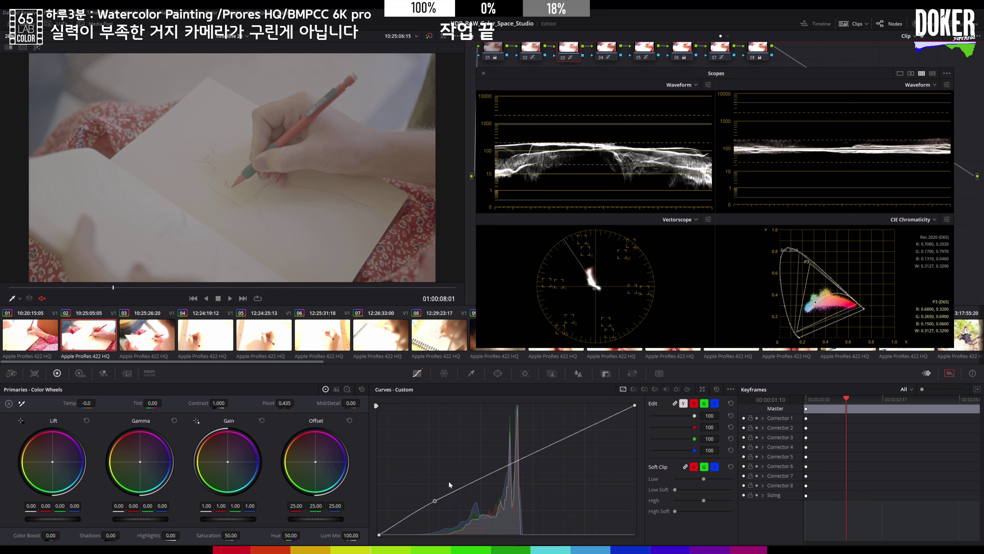
pyautogui.moveTo(438, 502); pyautogui.dragTo(433, 501)
pyautogui.press('space')
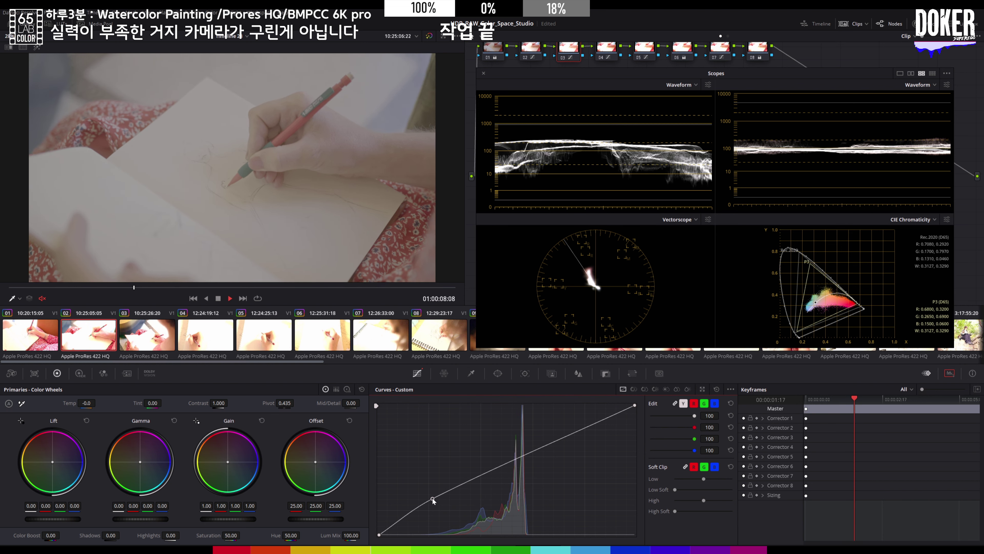
pyautogui.press('Up')
pyautogui.press('Down')
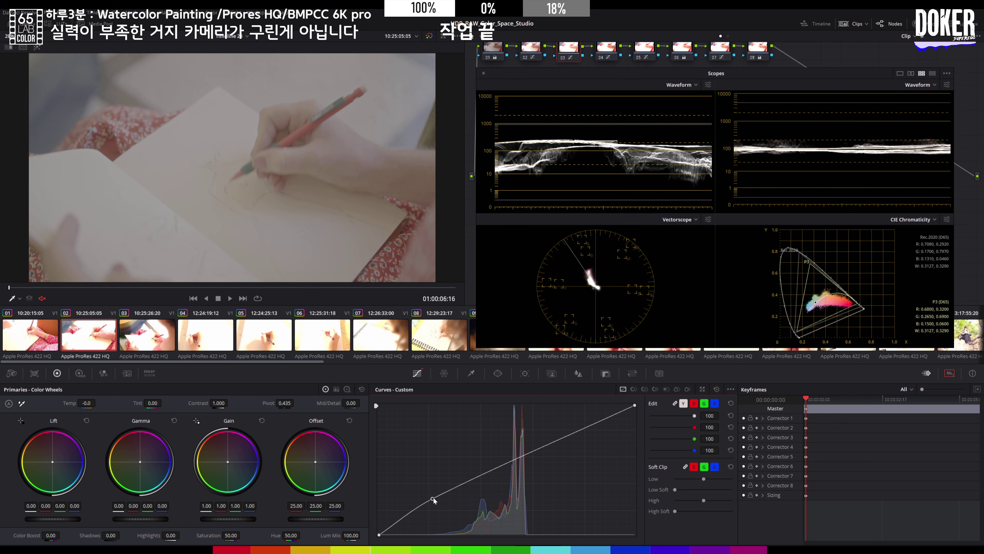
pyautogui.press('Up')
pyautogui.press('Down')
# - Move the custom curve point on node 02 of clip 2 farther up toward the highlights and check the result against clip 1
pyautogui.click(537, 50)
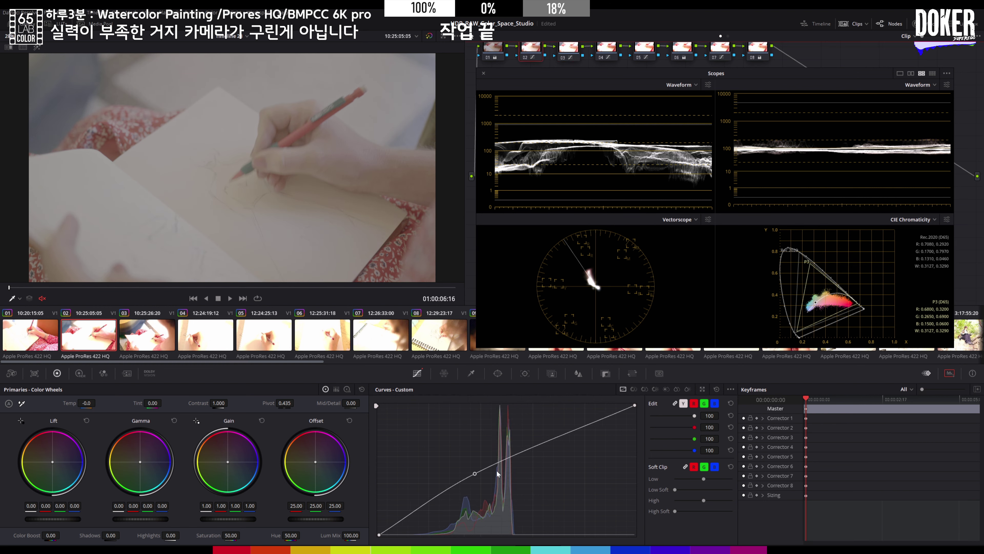
pyautogui.moveTo(474, 473); pyautogui.dragTo(491, 465)
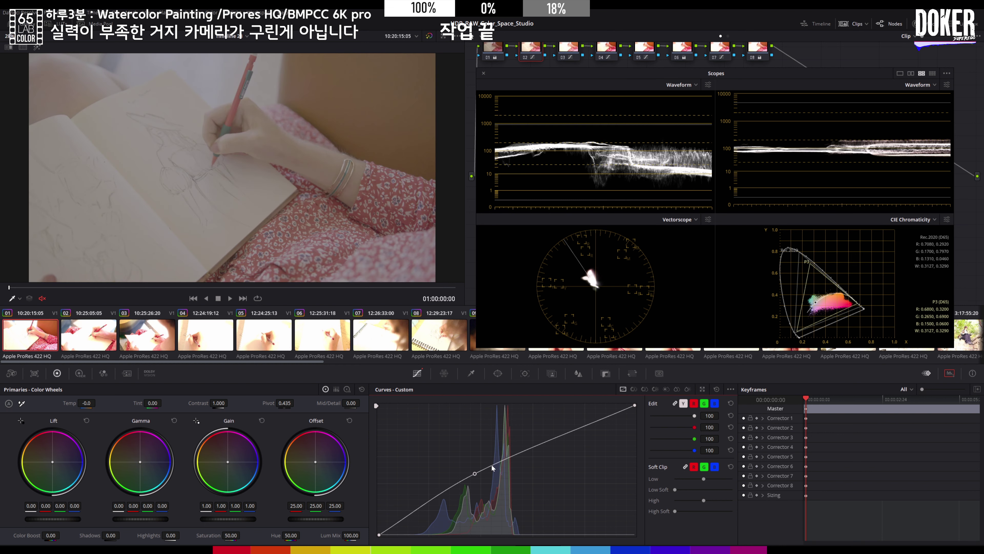
pyautogui.press('Down')
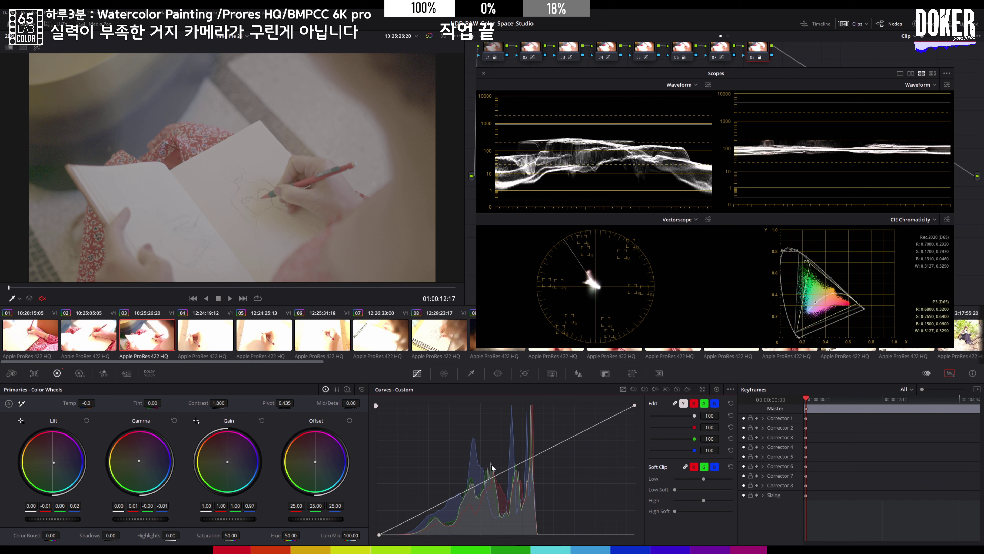
# - Copy clip 2's grade onto clip 3, and clip 3's grade onto clip 4
pyautogui.middleClick(88, 334)
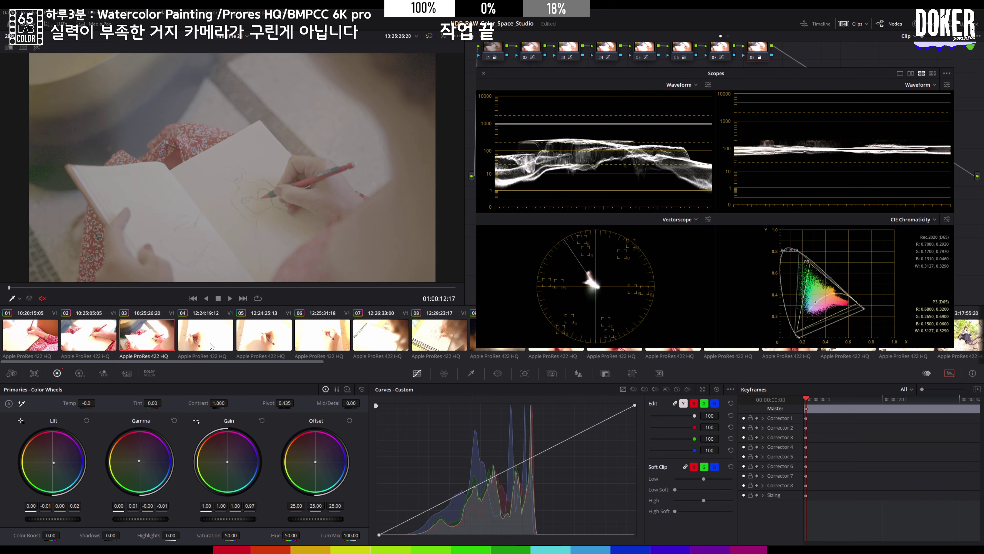
pyautogui.click(192, 343)
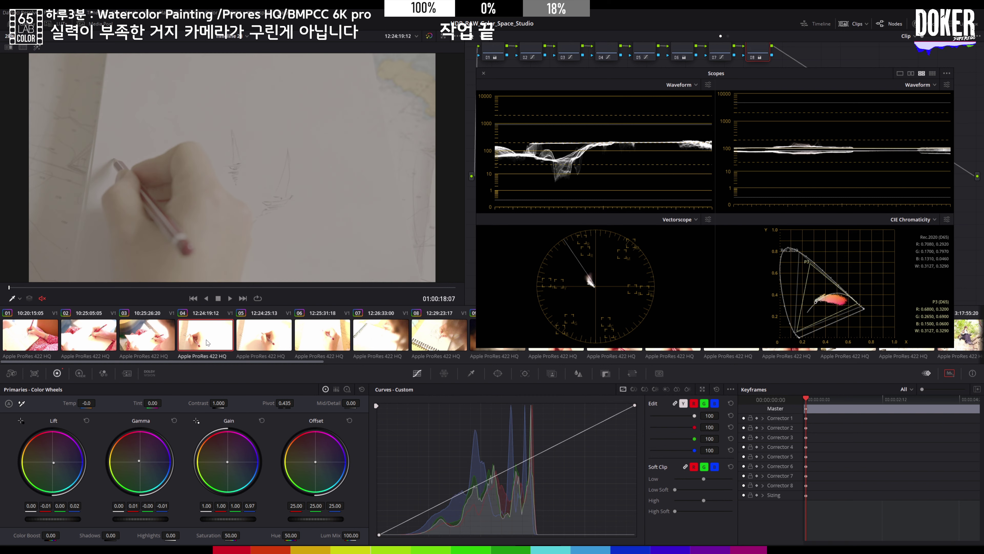
pyautogui.middleClick(165, 341)
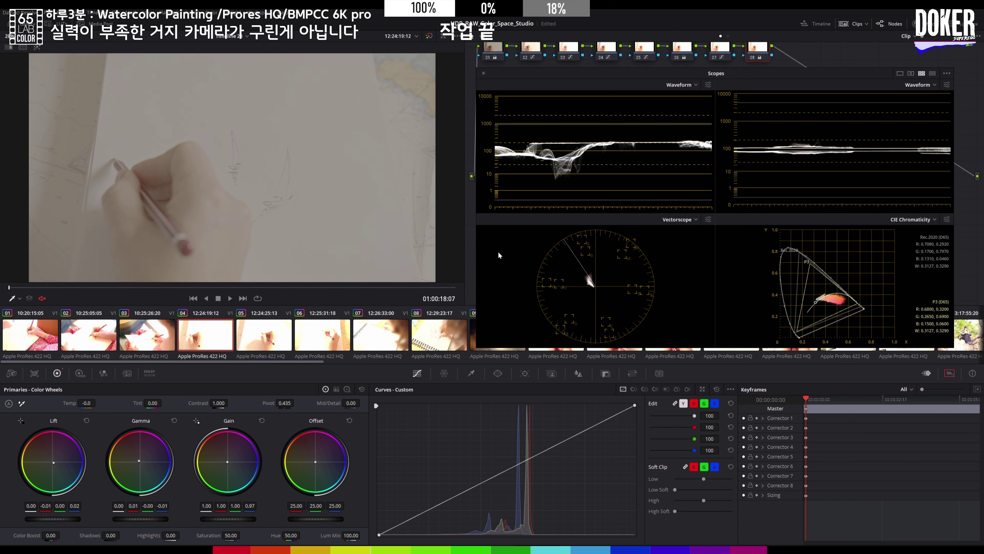
# - Reshape the S-curve on node 04 of clip 4, moving the lower point toward the midtones and the upper point slightly inward
pyautogui.click(601, 55)
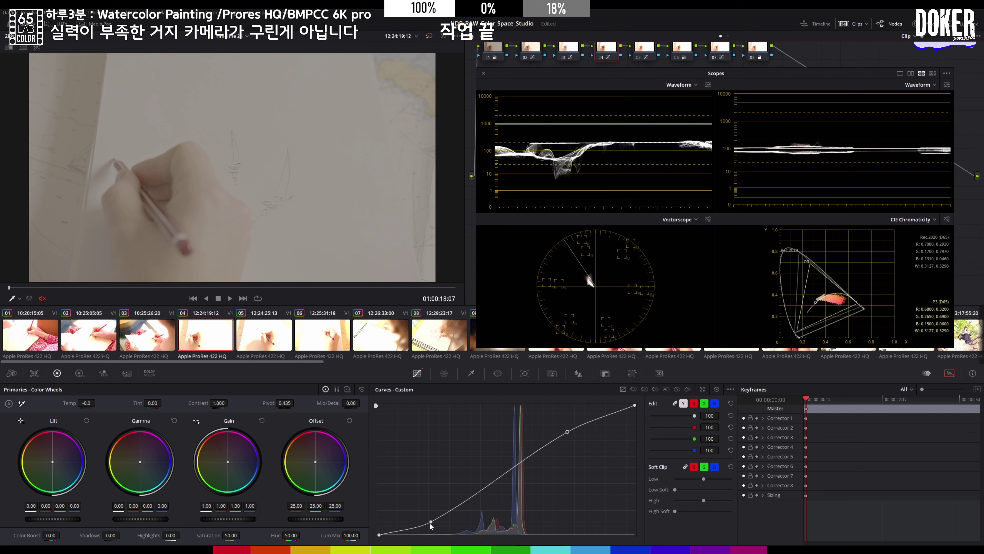
pyautogui.moveTo(431, 522); pyautogui.dragTo(446, 524)
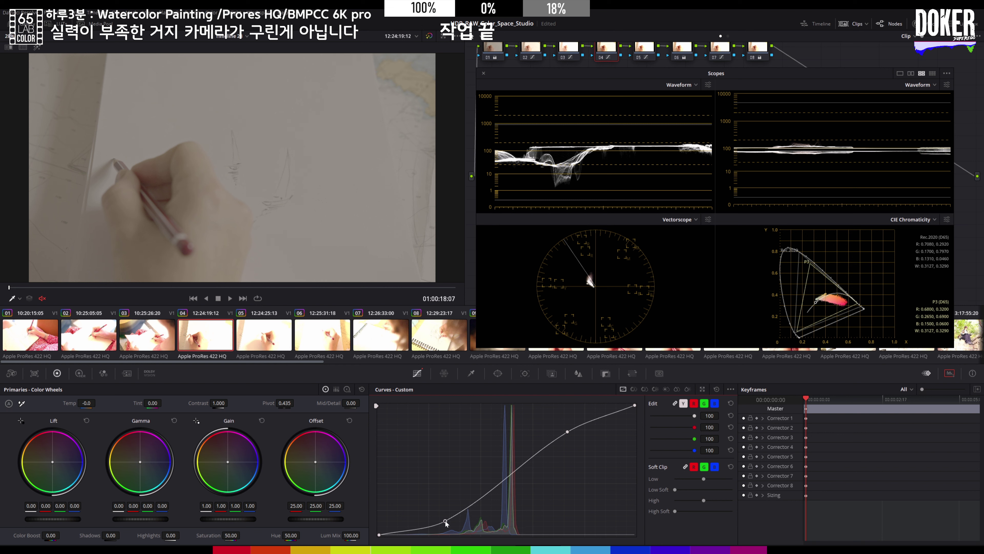
pyautogui.moveTo(568, 434); pyautogui.dragTo(561, 437)
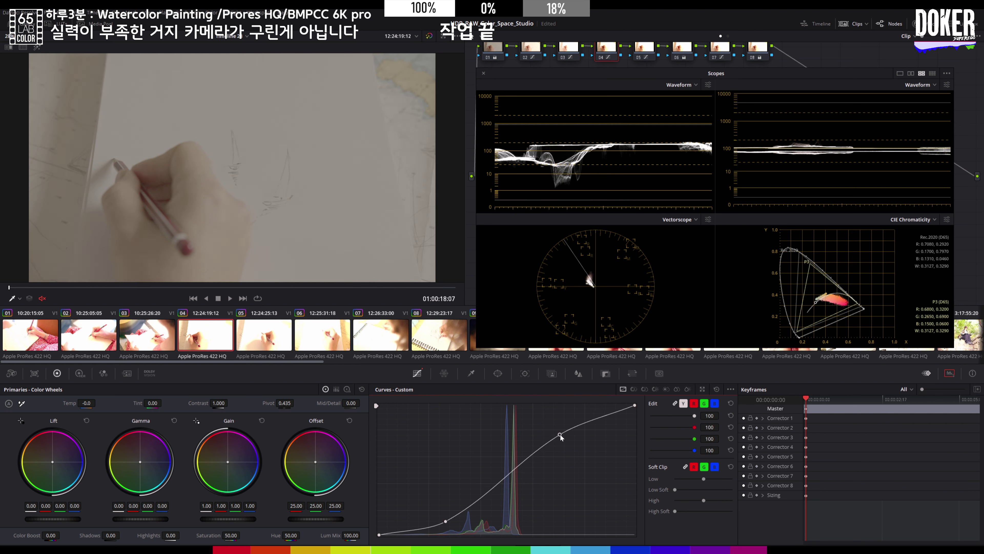
# - Brighten clip 4 by shifting the custom curve point on node 02 slightly toward the shadows
pyautogui.click(561, 48)
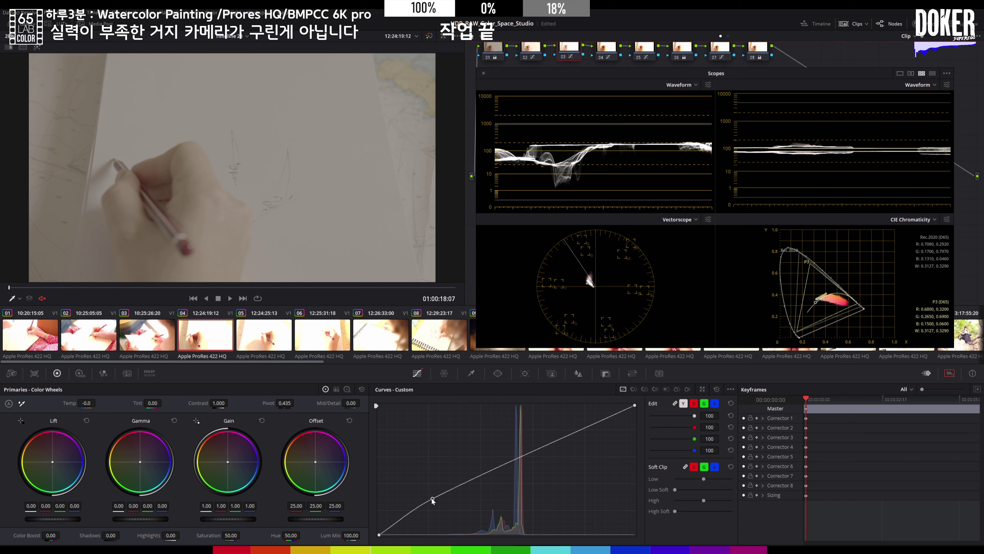
pyautogui.click(537, 48)
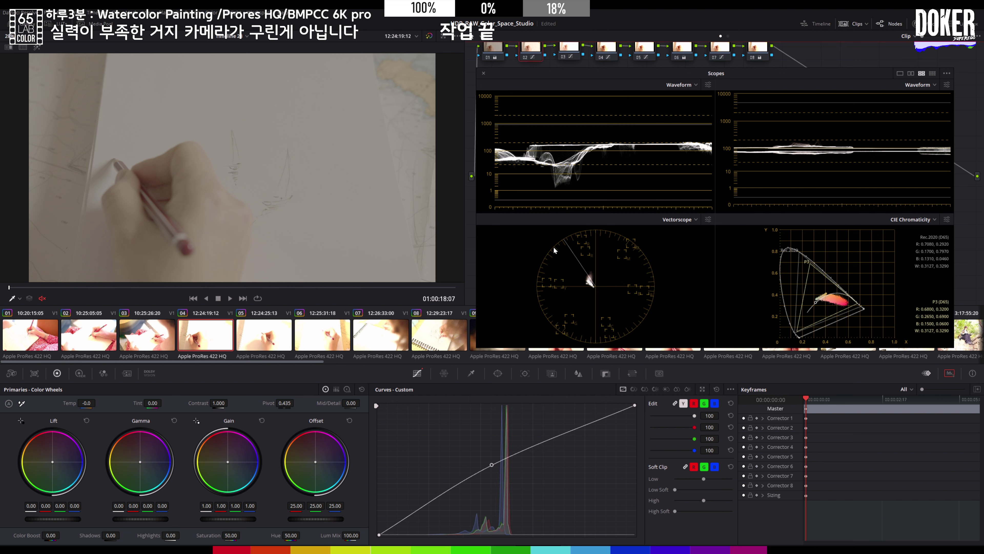
pyautogui.moveTo(494, 466); pyautogui.dragTo(486, 465)
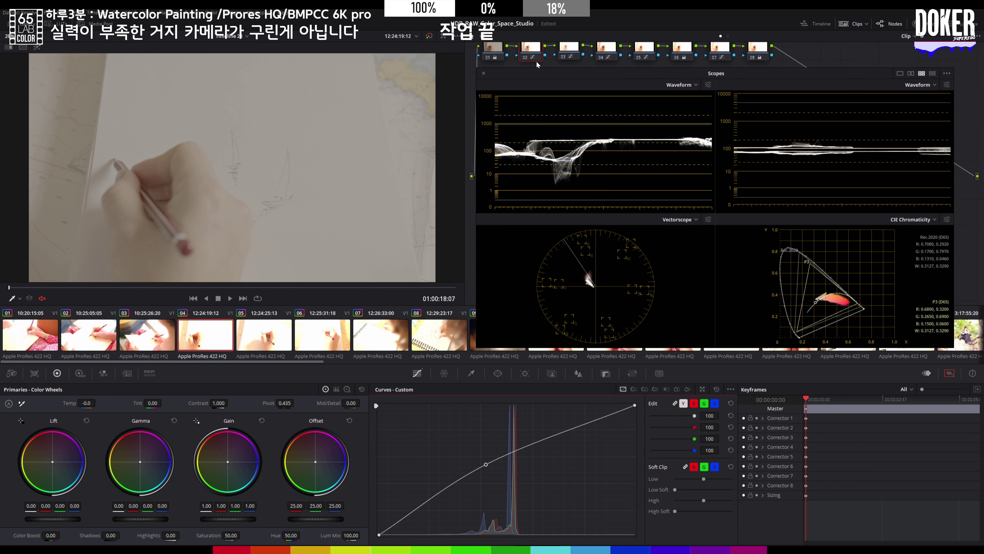
# - Increase the contrast on node 04 of clip 4 by lowering the lower curve point and raising the upper one slightly
pyautogui.click(606, 47)
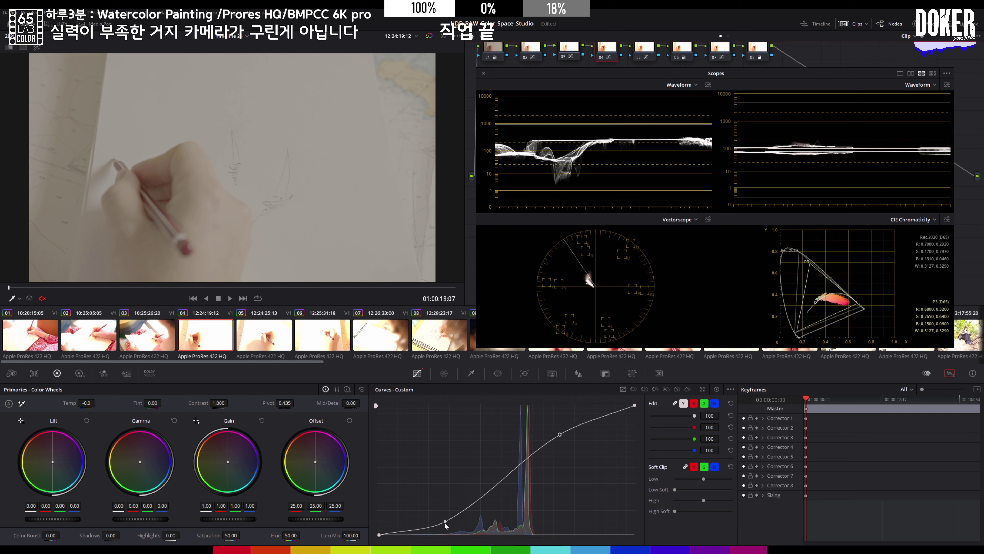
pyautogui.moveTo(444, 521); pyautogui.dragTo(446, 524)
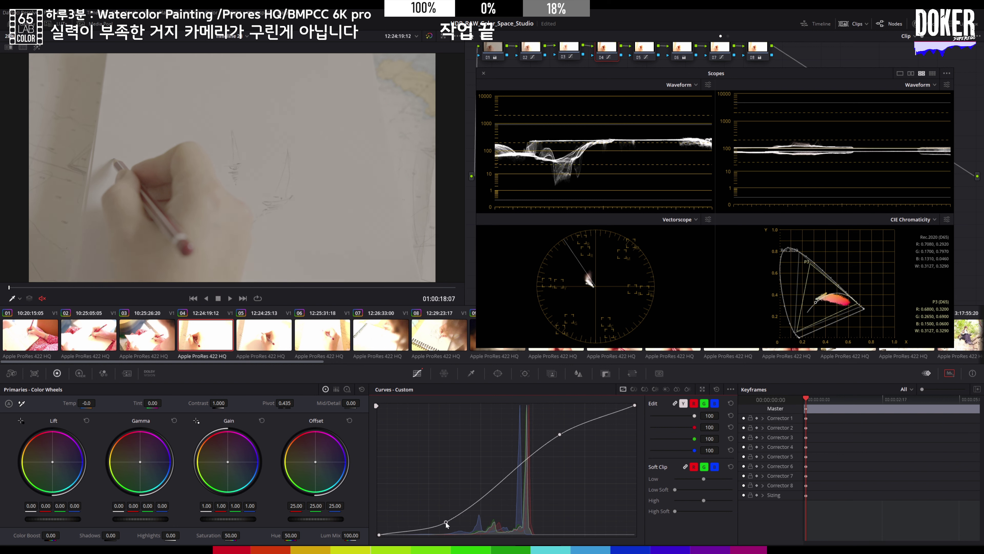
pyautogui.moveTo(561, 435); pyautogui.dragTo(562, 432)
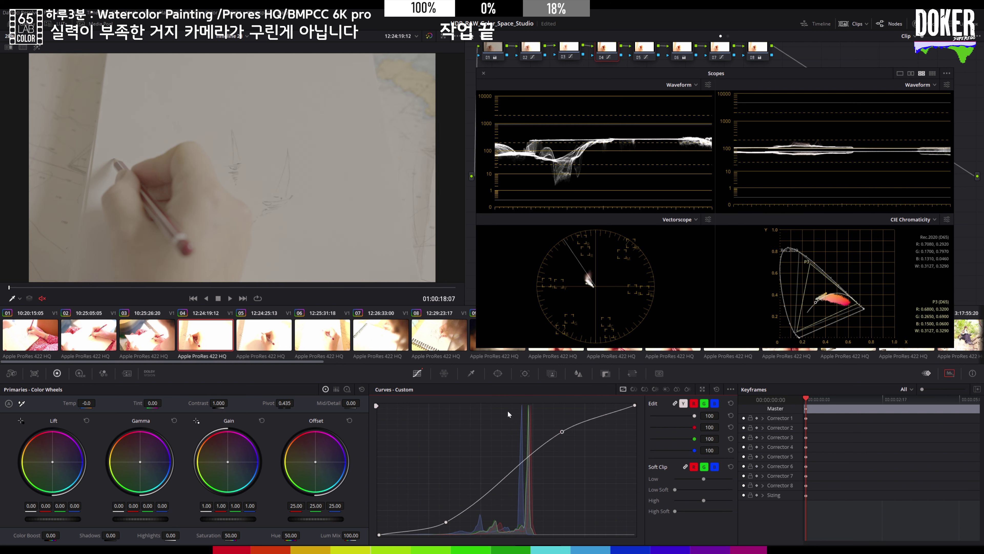
# - Copy clip 4's grade onto clip 5, and clip 5's grade onto clip 6
pyautogui.click(270, 334)
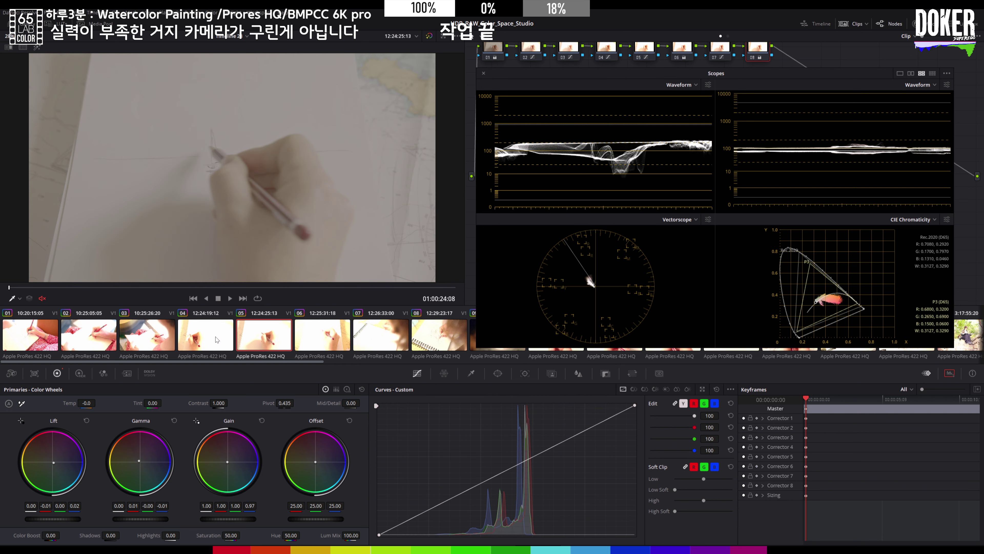
pyautogui.middleClick(217, 339)
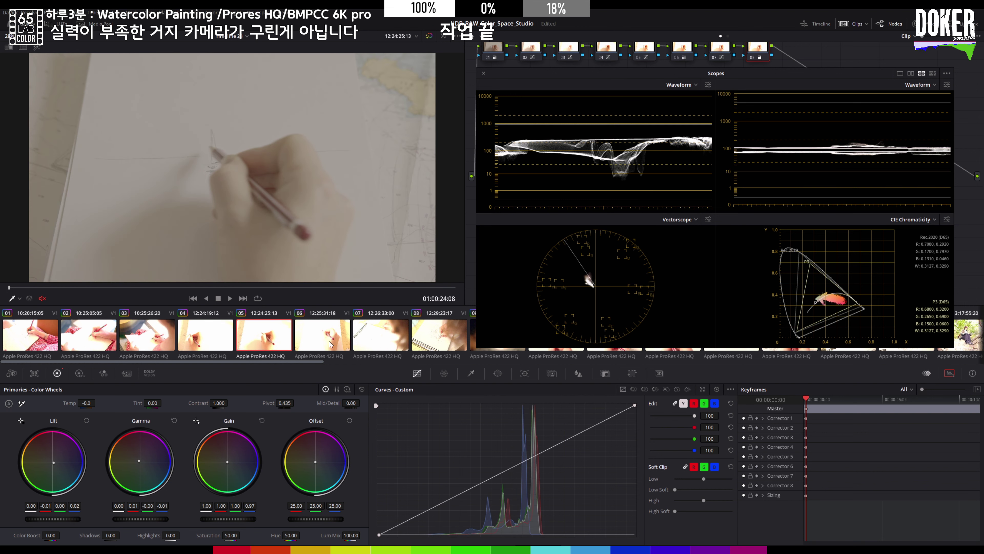
pyautogui.click(331, 344)
pyautogui.middleClick(278, 343)
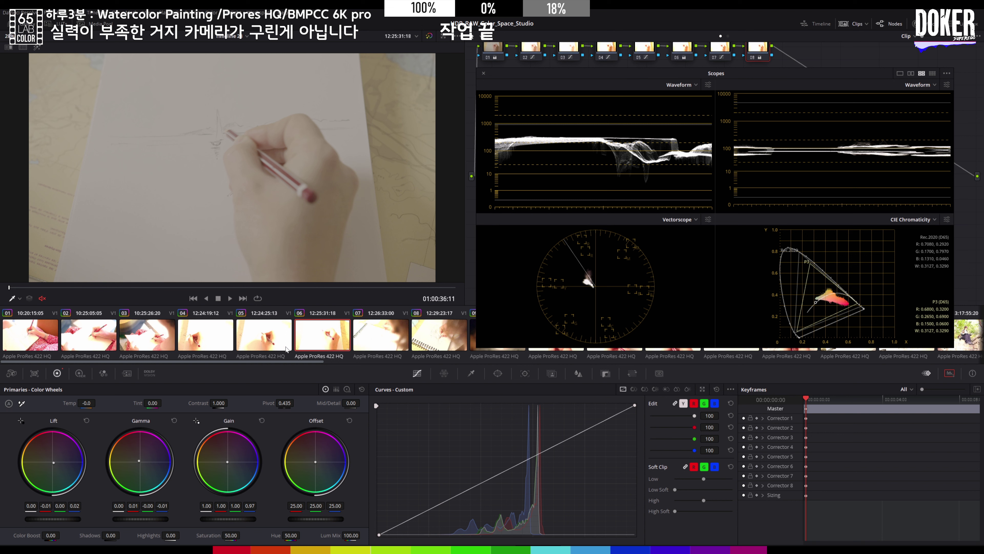
# - Copy clip 6's grade onto clip 7, and clip 7's grade onto clip 8
pyautogui.scroll(-3, 281, 365)
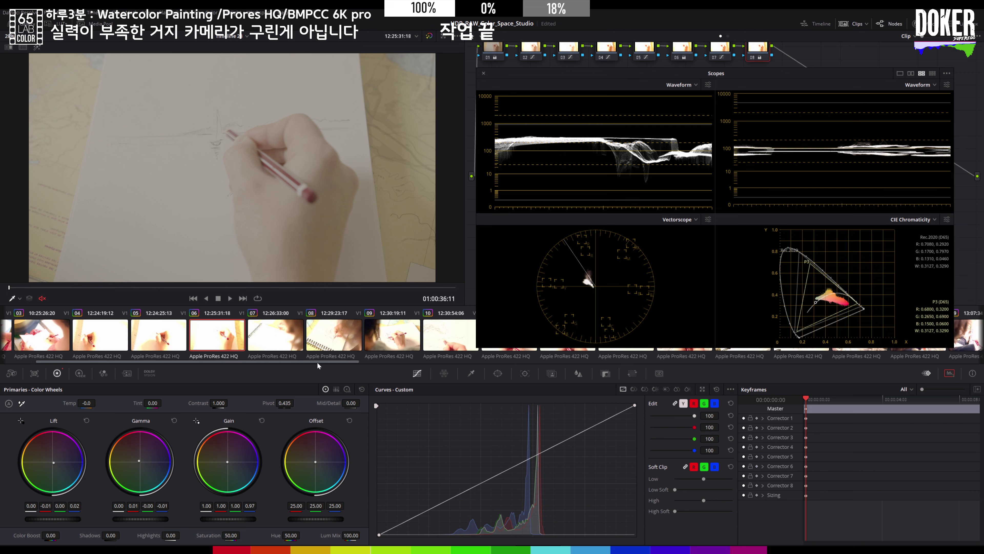
pyautogui.click(288, 339)
pyautogui.middleClick(245, 339)
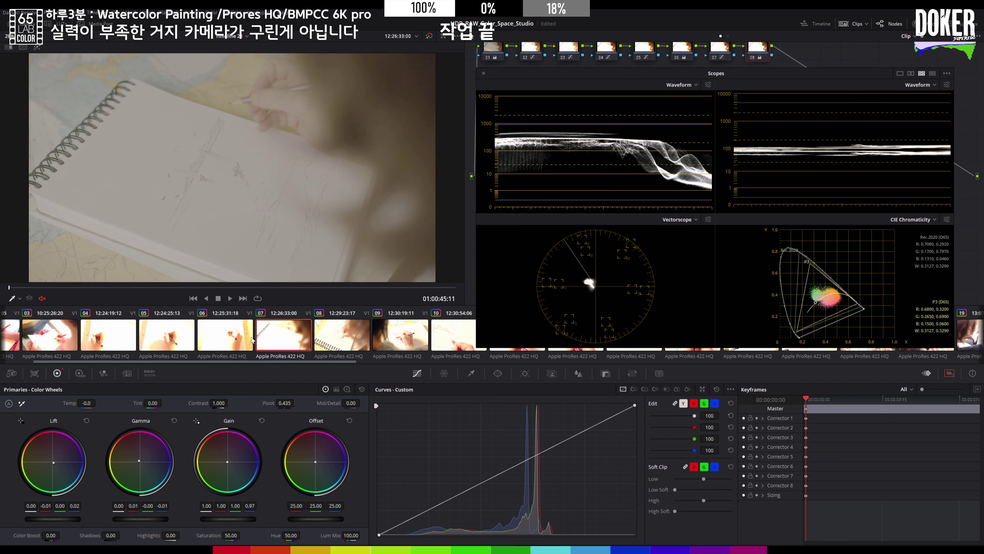
pyautogui.press('Down')
pyautogui.middleClick(295, 339)
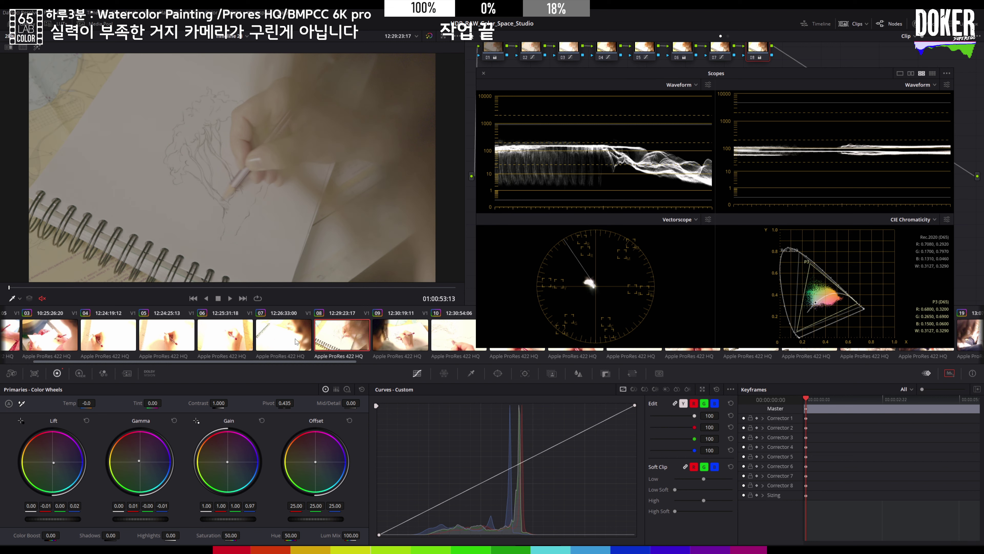
# - Carry clip 8's grade forward onto clips 9, 10 and 11, copying each from the preceding clip
pyautogui.moveTo(327, 366); pyautogui.dragTo(343, 367)
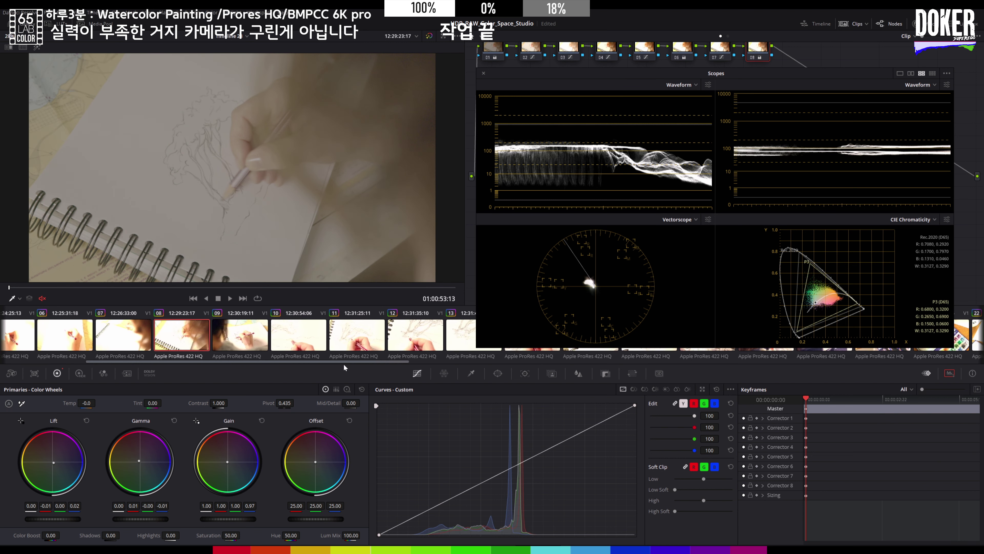
pyautogui.click(244, 343)
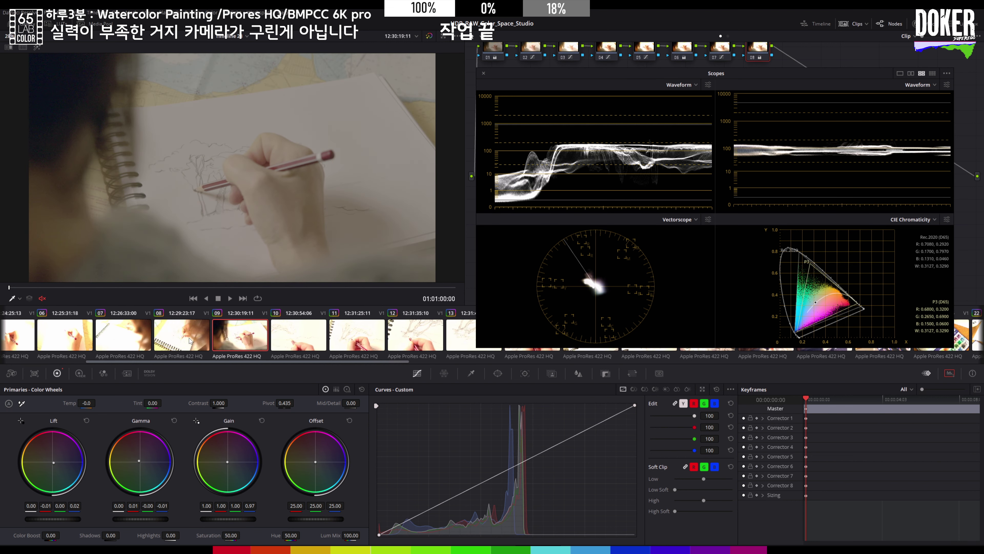
pyautogui.press('Down')
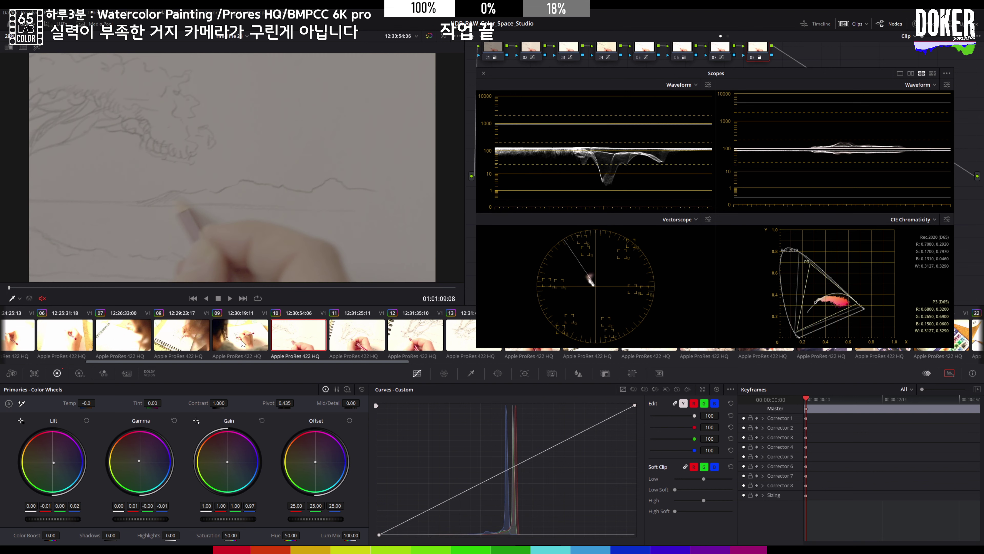
pyautogui.click(352, 342)
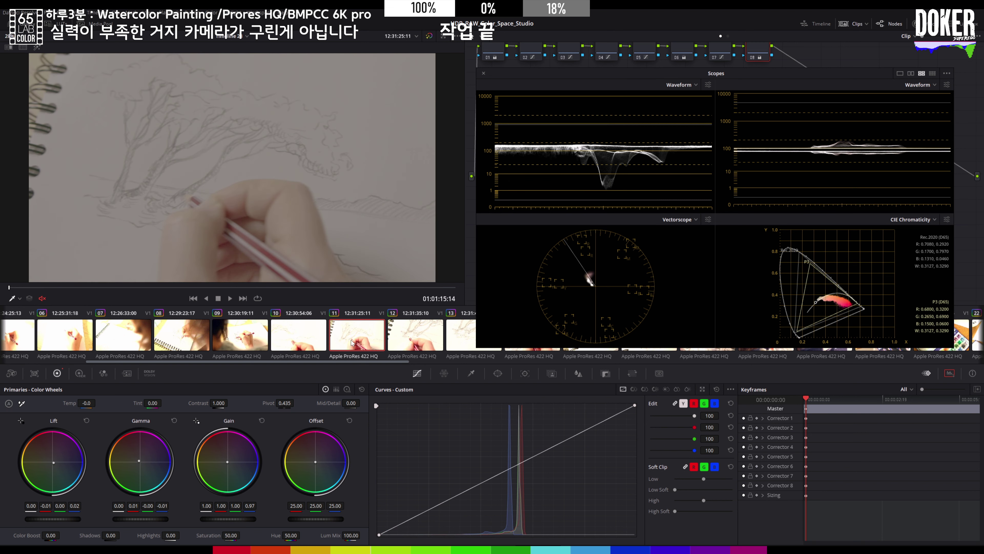
# - Carry clip 11's grade forward onto clips 12, 13 and 14, copying each from the preceding clip
pyautogui.moveTo(367, 362); pyautogui.dragTo(410, 365)
pyautogui.click(306, 339)
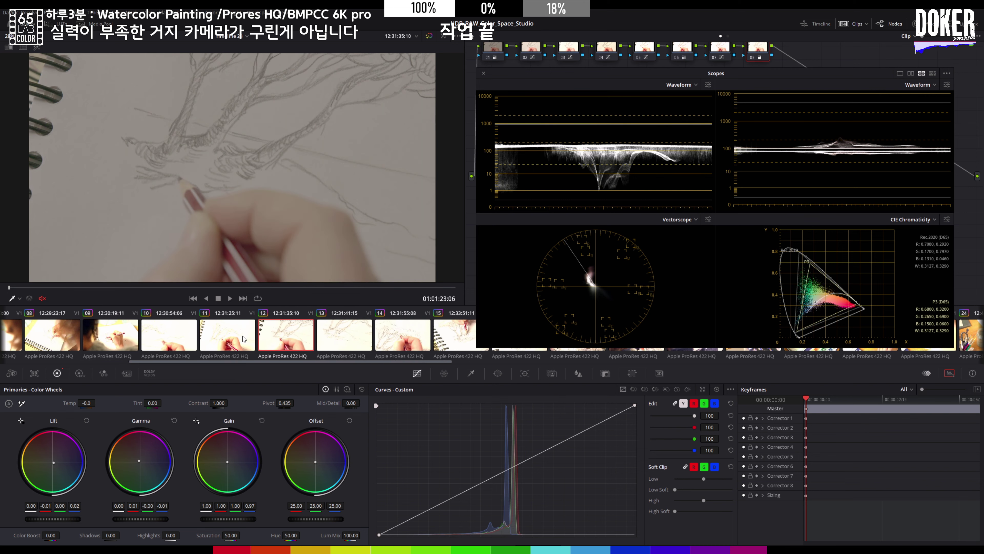
pyautogui.click(340, 338)
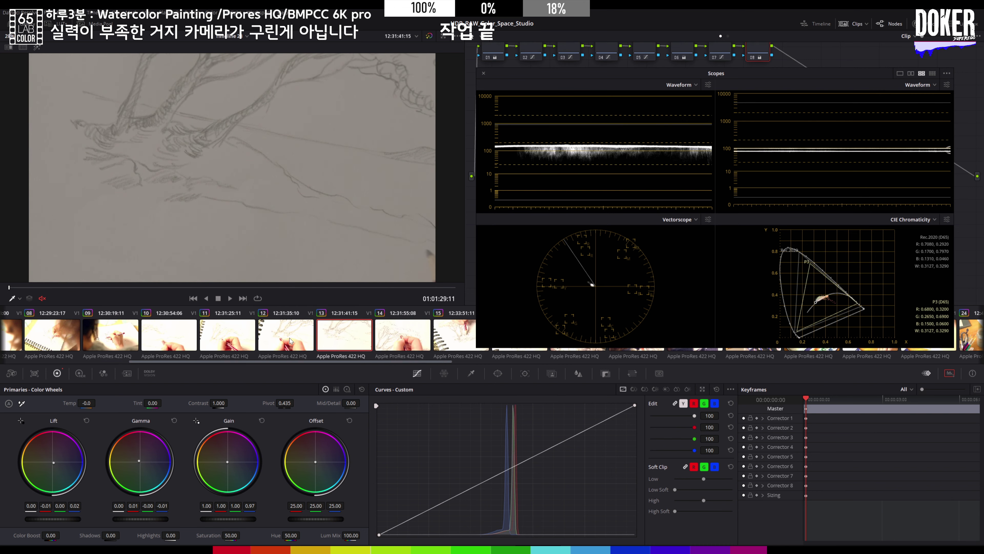
pyautogui.click(407, 337)
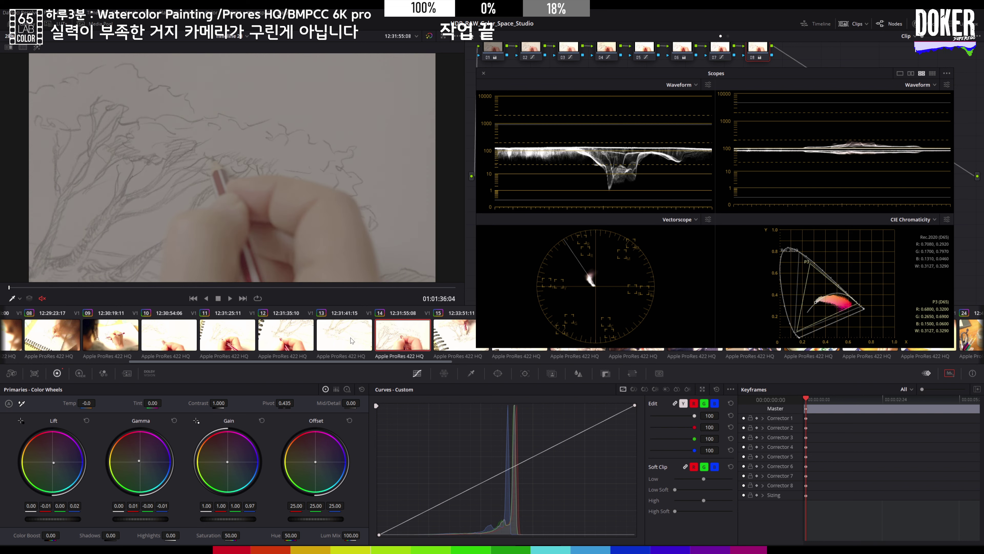
# - Carry clip 14's grade forward onto clips 15, 16 and 17, copying each from the preceding clip
pyautogui.scroll(-3, 333, 341)
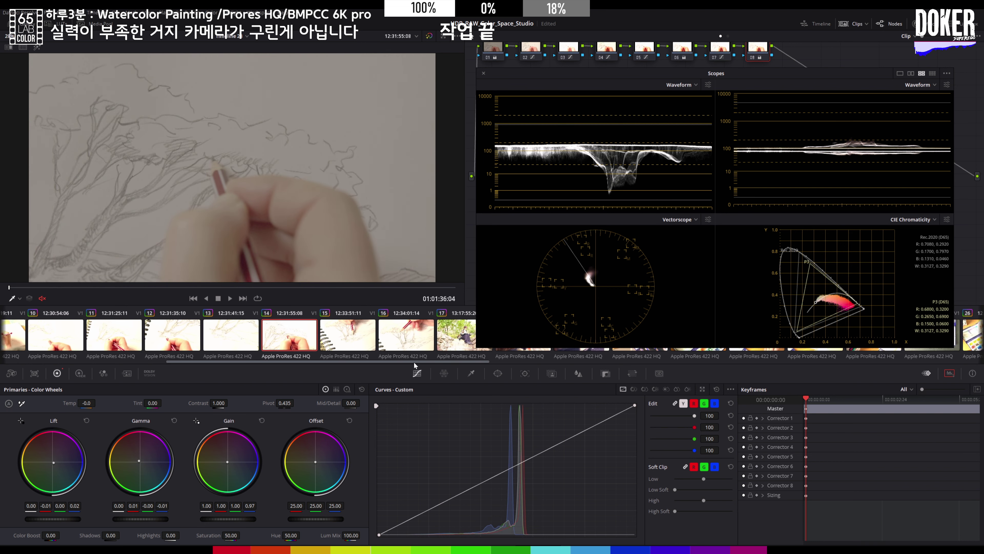
pyautogui.click(328, 343)
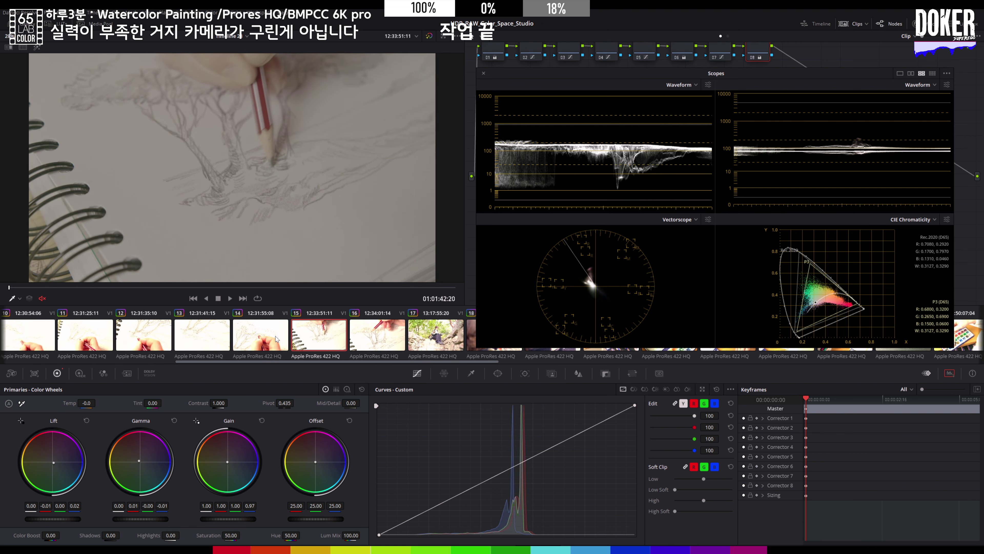
pyautogui.click(385, 340)
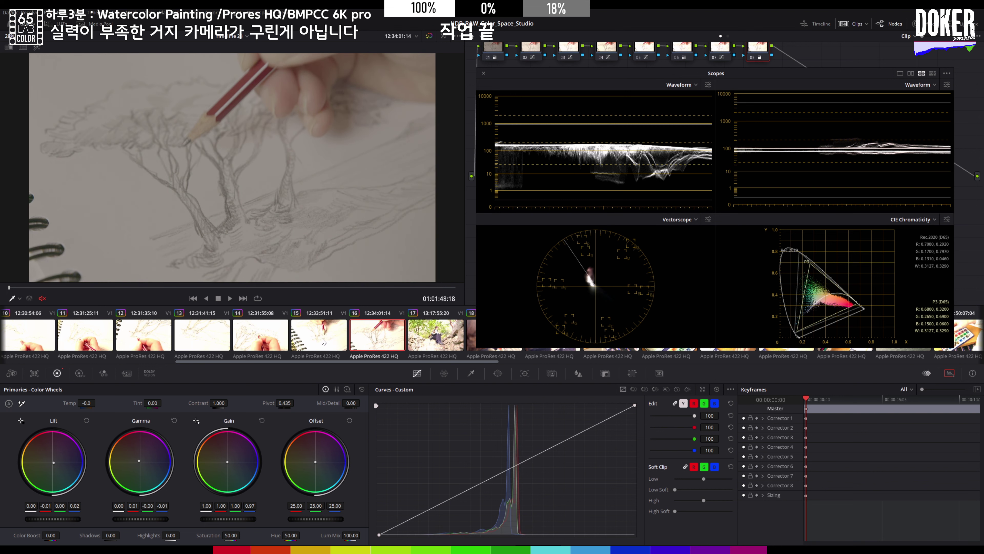
pyautogui.press('Down')
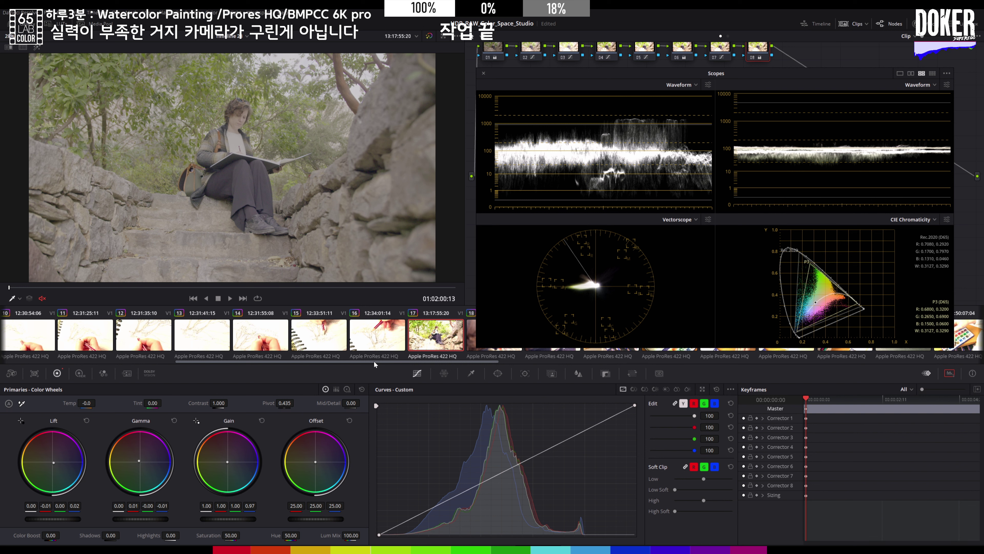
# - Add a serial node after clip 17's first node and lower the white end of its custom curve to about three quarters
pyautogui.moveTo(373, 361); pyautogui.dragTo(421, 364)
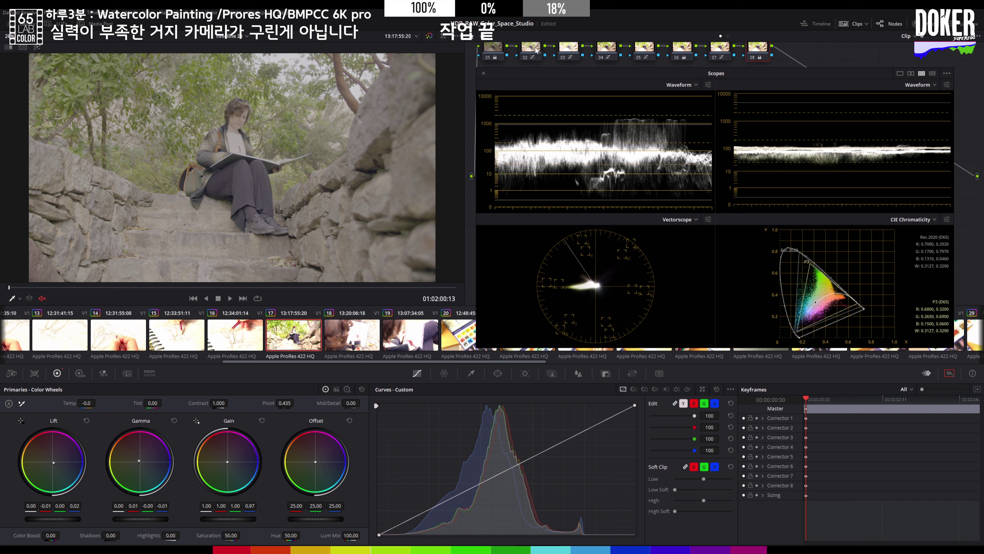
pyautogui.click(494, 51)
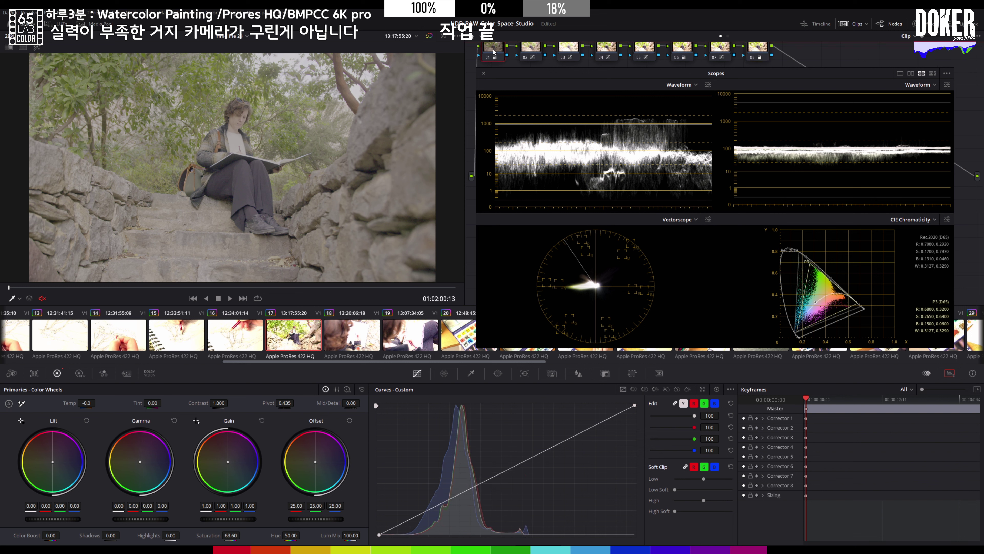
pyautogui.hotkey('alt', 's')
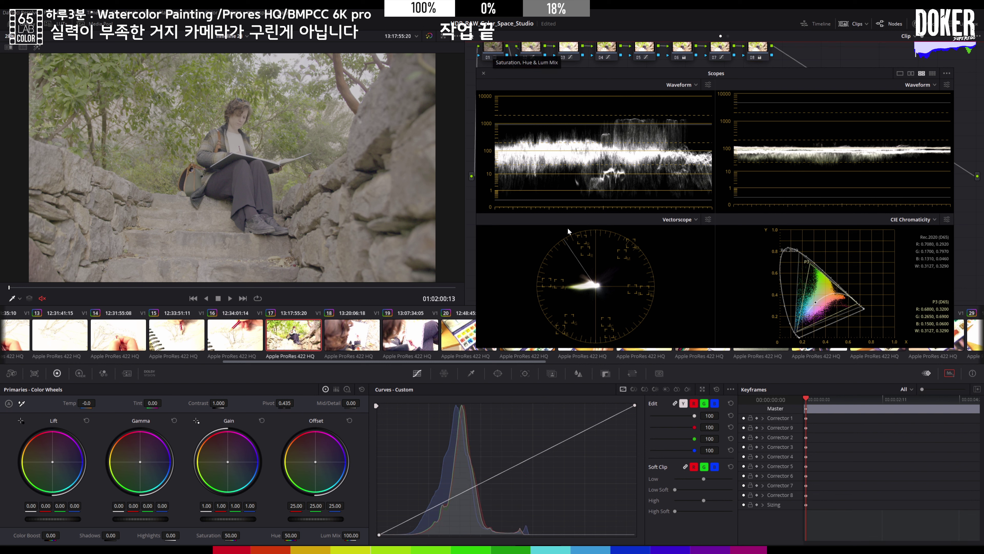
pyautogui.moveTo(635, 405); pyautogui.dragTo(641, 434)
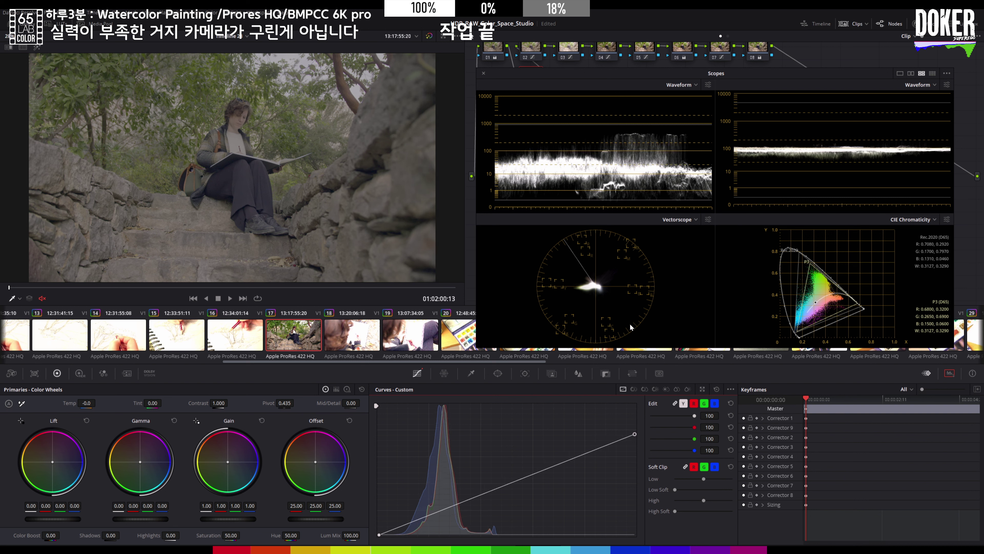
# - Raise the midtones on node 2's custom curve and the shadow point on node 3's curve for clip 17
pyautogui.click(530, 48)
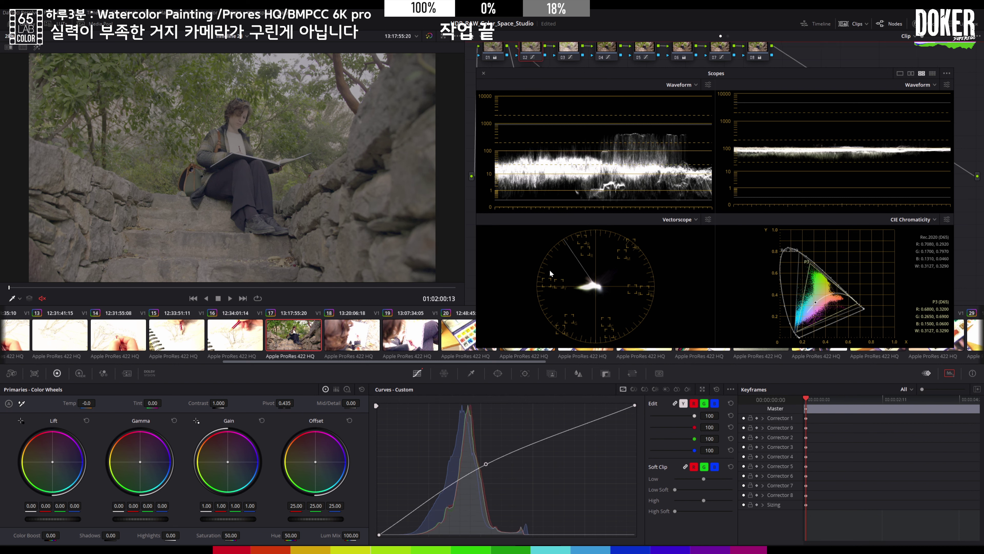
pyautogui.moveTo(488, 464)
pyautogui.mouseDown()
pyautogui.moveTo(476, 460)
pyautogui.moveTo(490, 465)
pyautogui.moveTo(494, 450)
pyautogui.mouseUp()
pyautogui.click(567, 51)
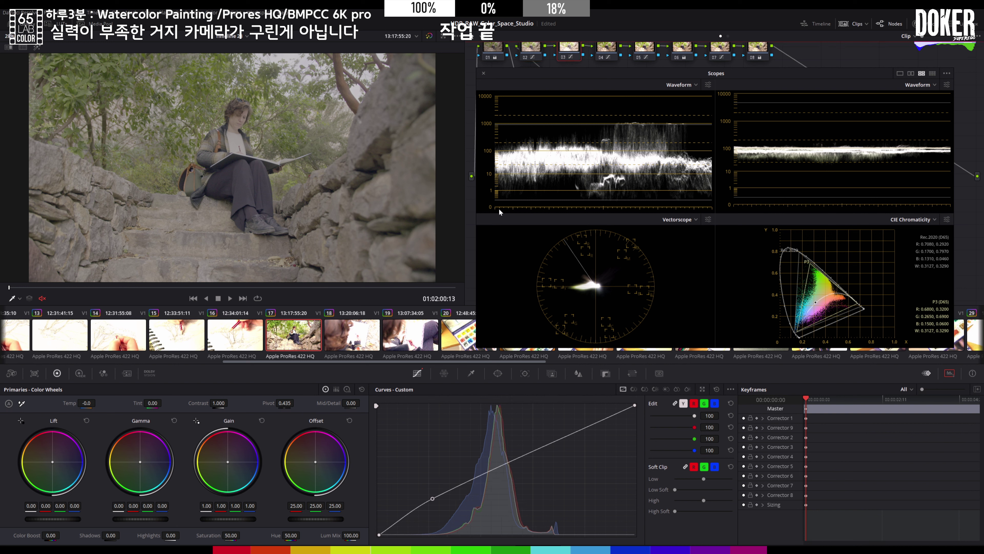
pyautogui.moveTo(432, 500); pyautogui.dragTo(429, 501)
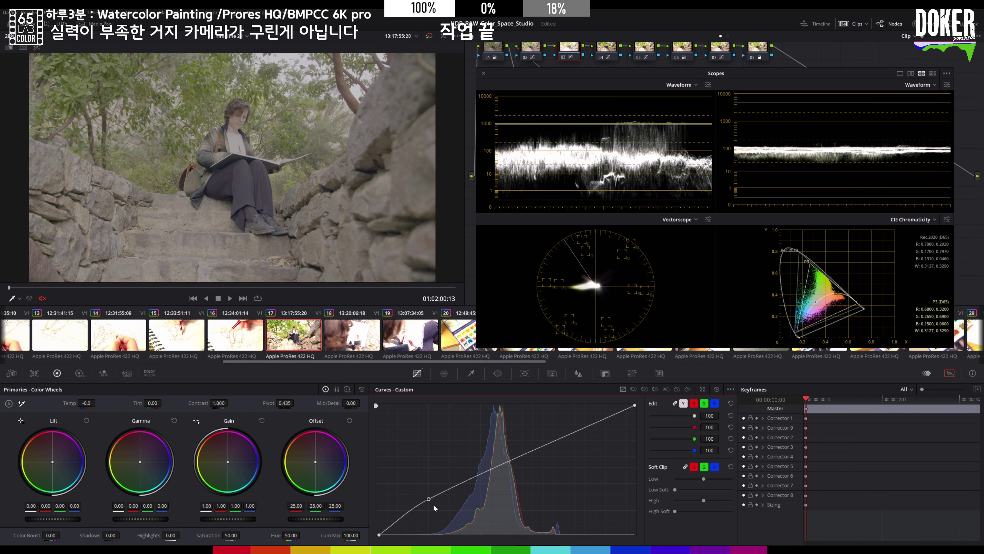
pyautogui.click(484, 73)
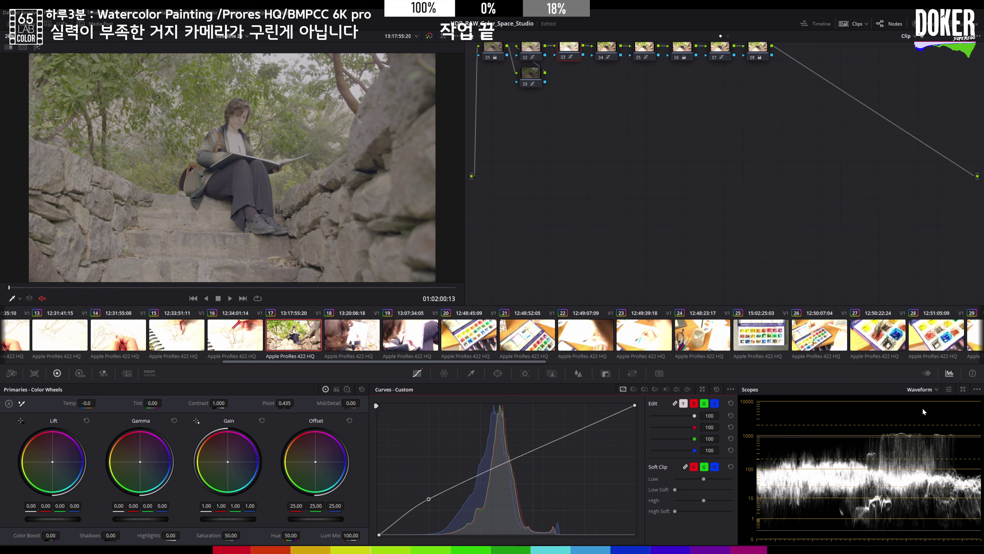
pyautogui.click(963, 390)
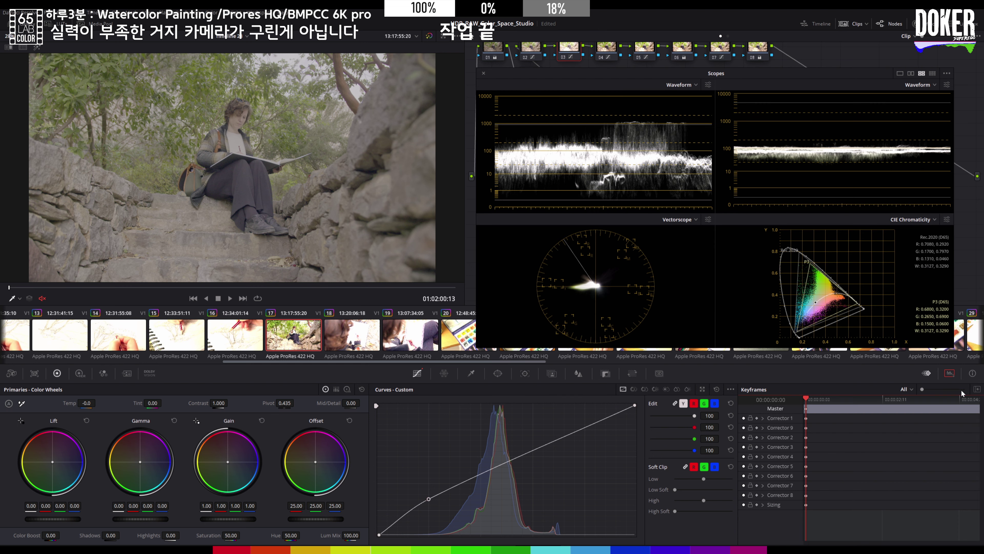
# - Copy clip 17's adjusted grade onto clips 18 and 19
pyautogui.click(344, 335)
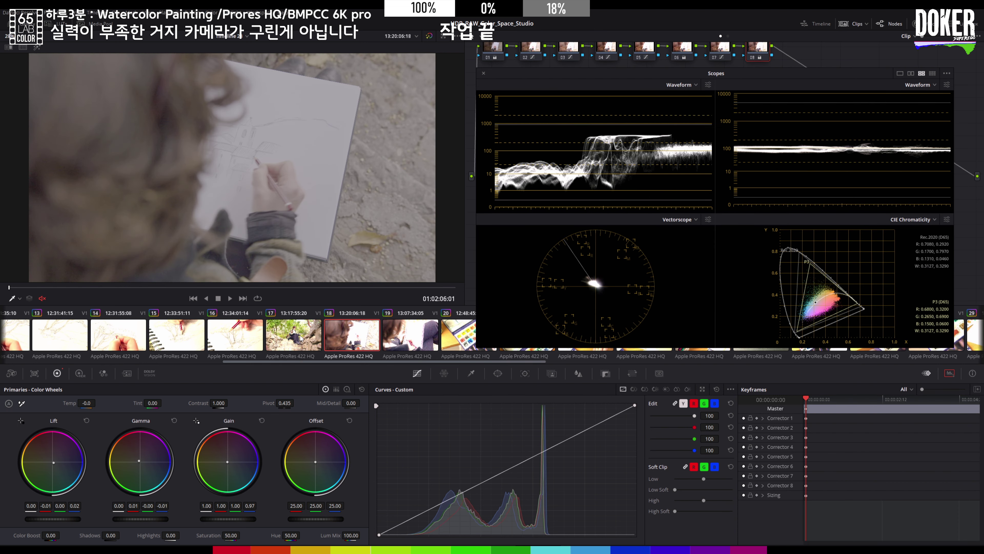
pyautogui.middleClick(388, 340)
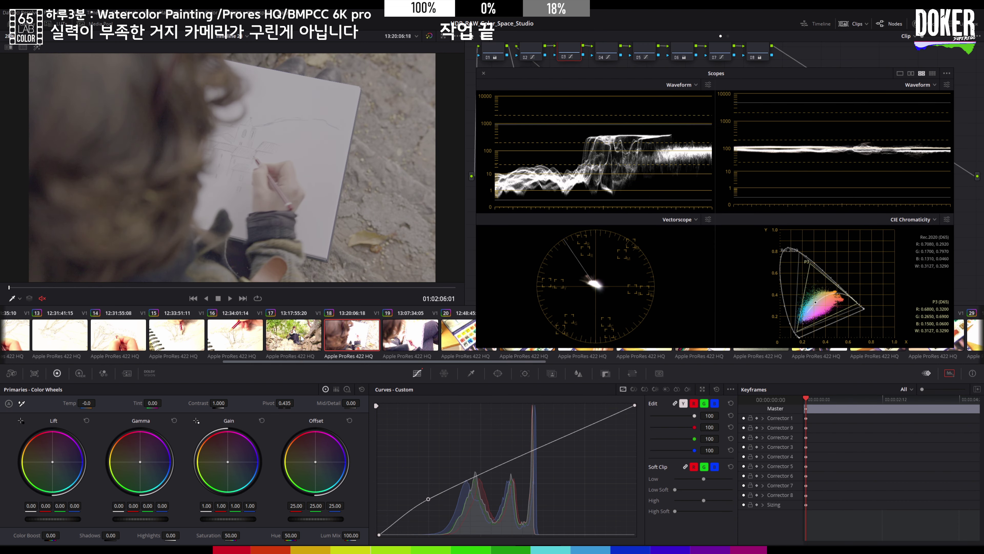
pyautogui.click(411, 340)
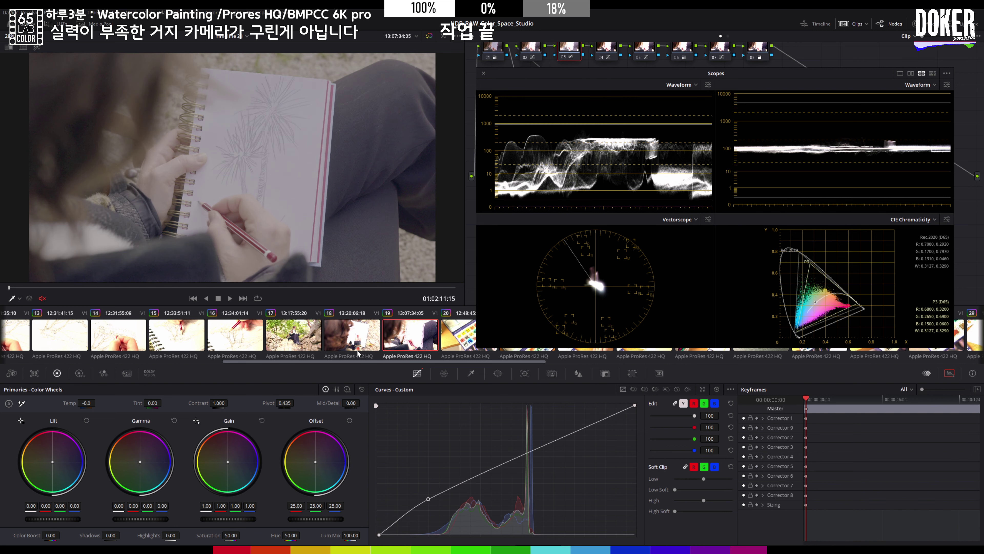
# - Play part of clip 20, close the floating scopes, and examine the clips near the end of the timeline
pyautogui.moveTo(350, 361); pyautogui.dragTo(396, 362)
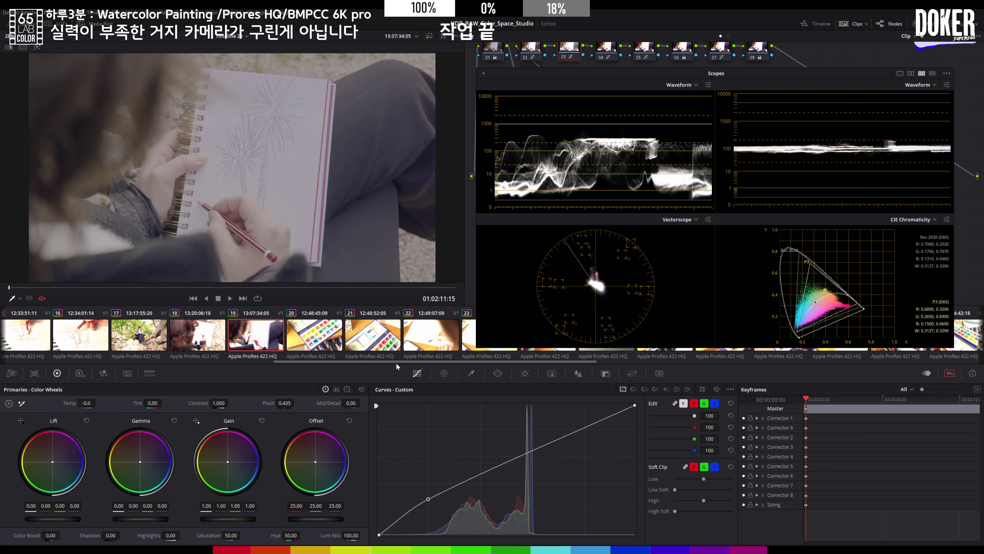
pyautogui.click(322, 338)
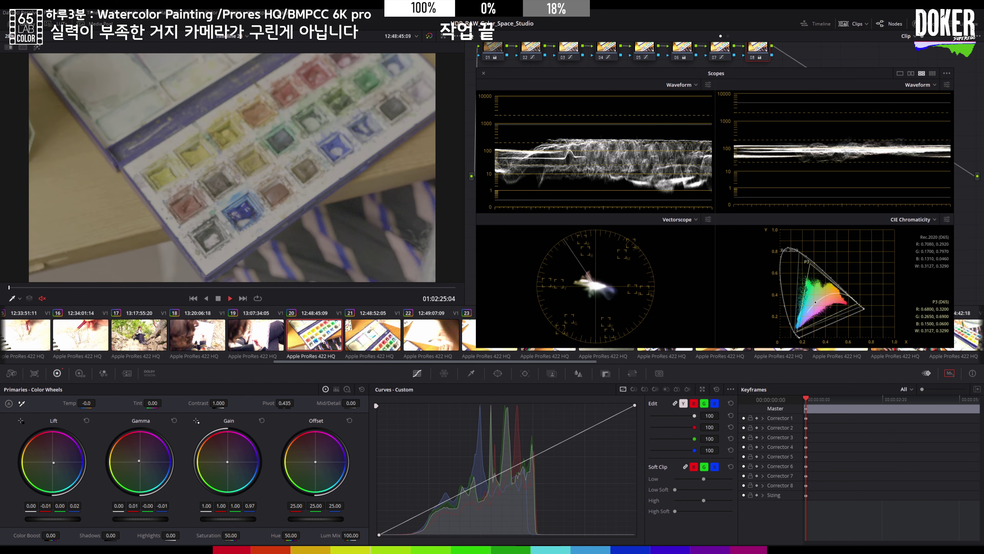
pyautogui.press('space')
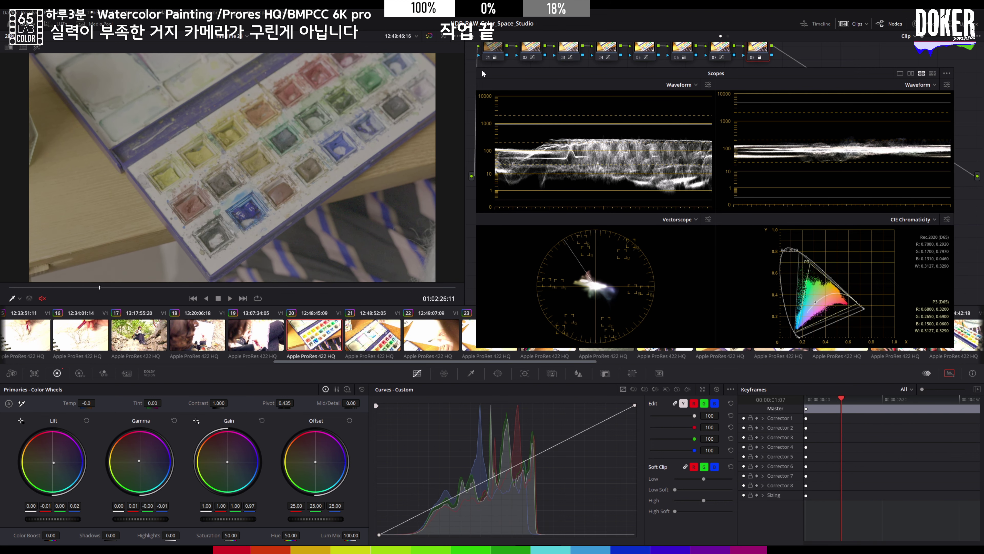
pyautogui.click(484, 72)
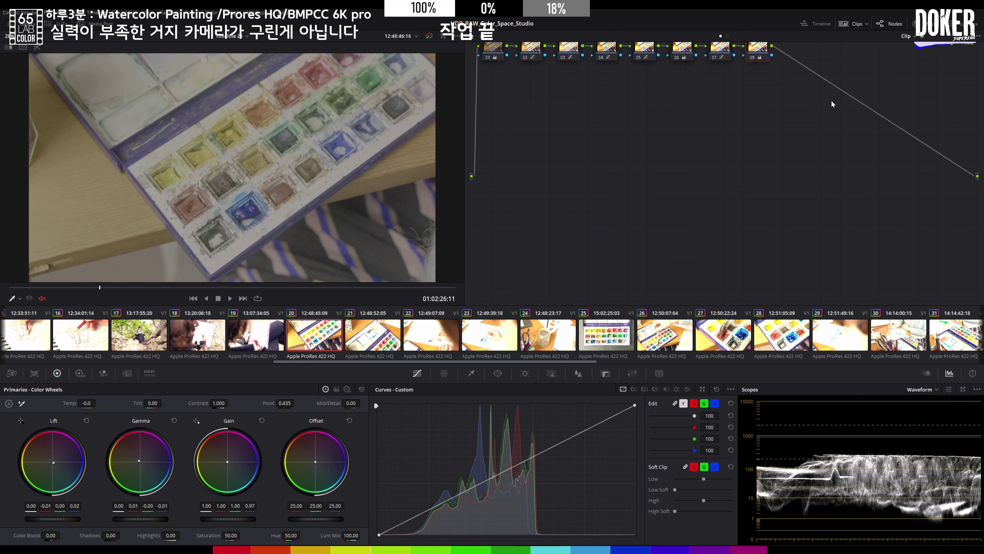
pyautogui.moveTo(555, 364); pyautogui.dragTo(942, 364)
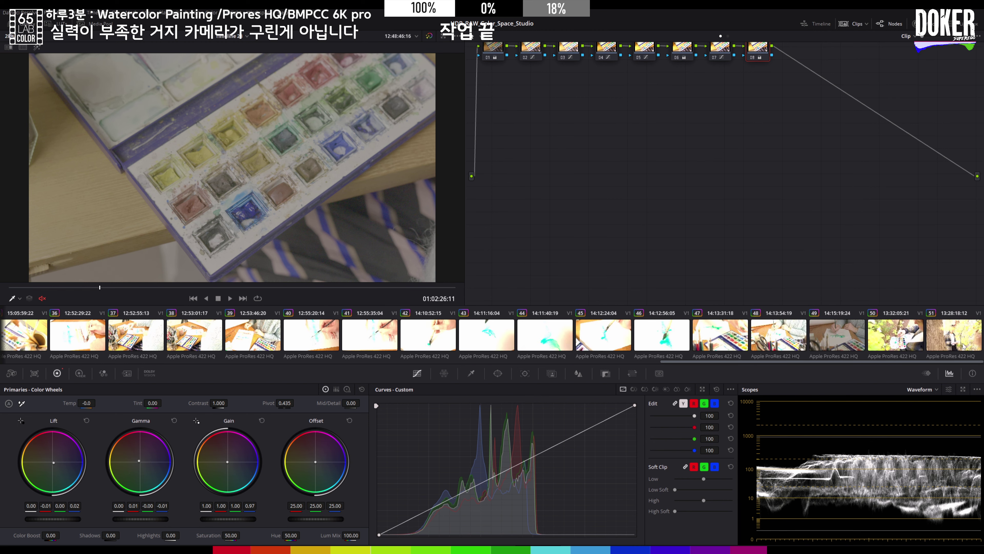
pyautogui.click(721, 335)
pyautogui.click(767, 340)
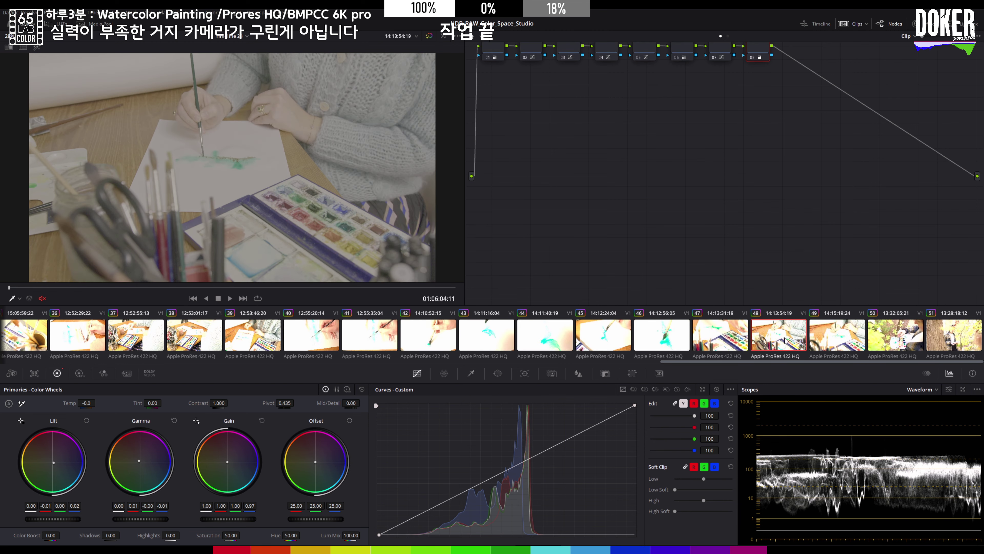
pyautogui.click(837, 338)
pyautogui.click(898, 340)
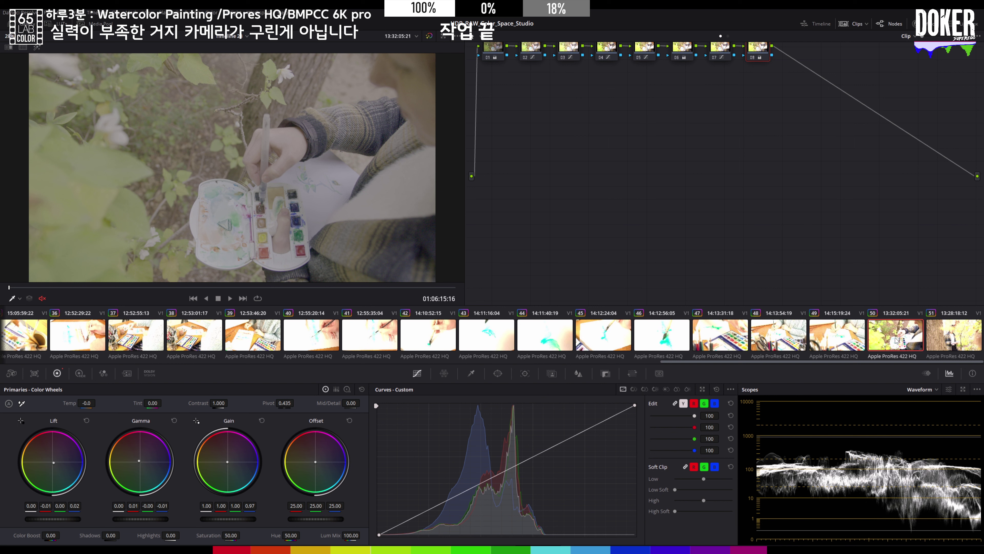
# - Apply clip 17's grade to the outdoor clips 50 and 51 together, and check both clips
pyautogui.click(953, 336)
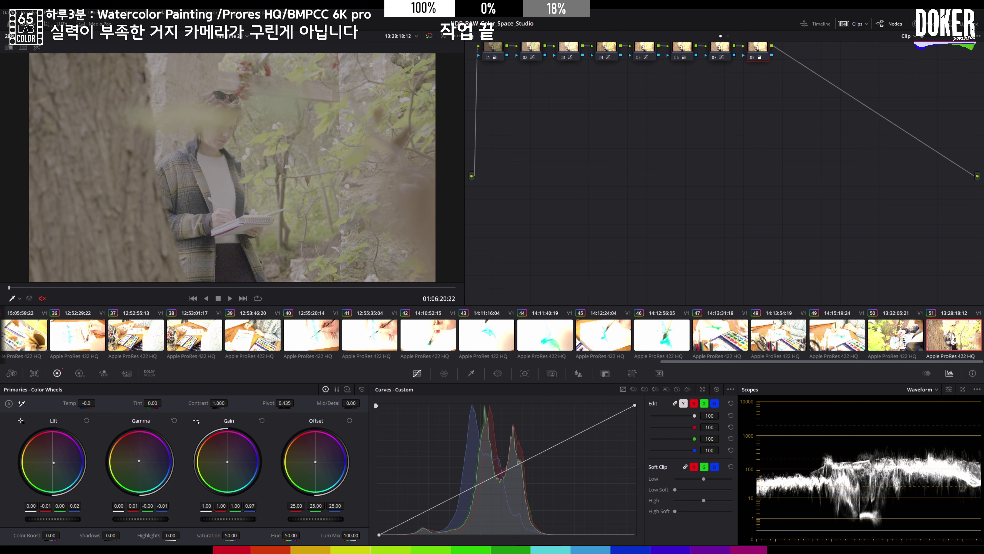
pyautogui.keyDown('ctrl'); pyautogui.click(898, 340); pyautogui.keyUp('ctrl')
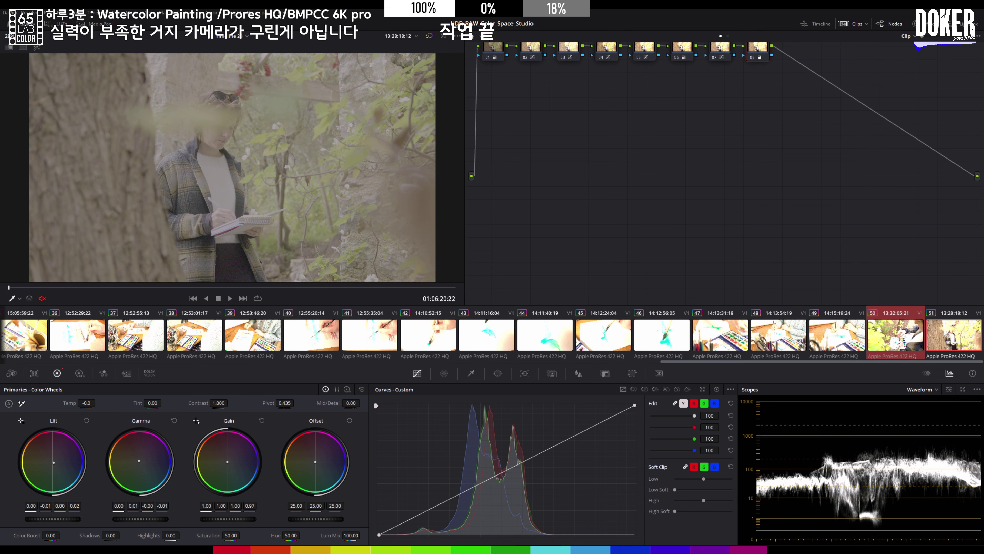
pyautogui.keyDown('ctrl'); pyautogui.click(929, 343); pyautogui.keyUp('ctrl')
pyautogui.moveTo(909, 360); pyautogui.dragTo(487, 377)
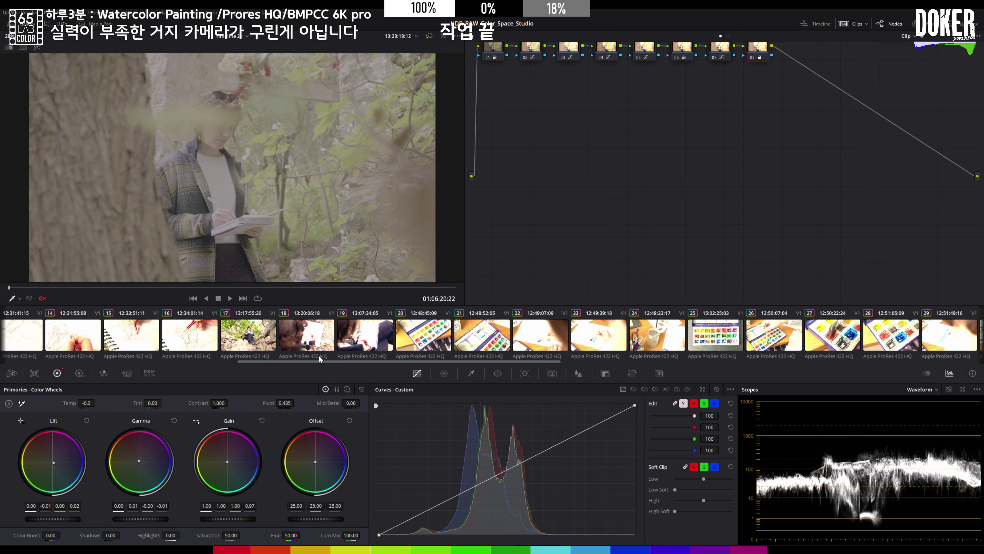
pyautogui.middleClick(258, 334)
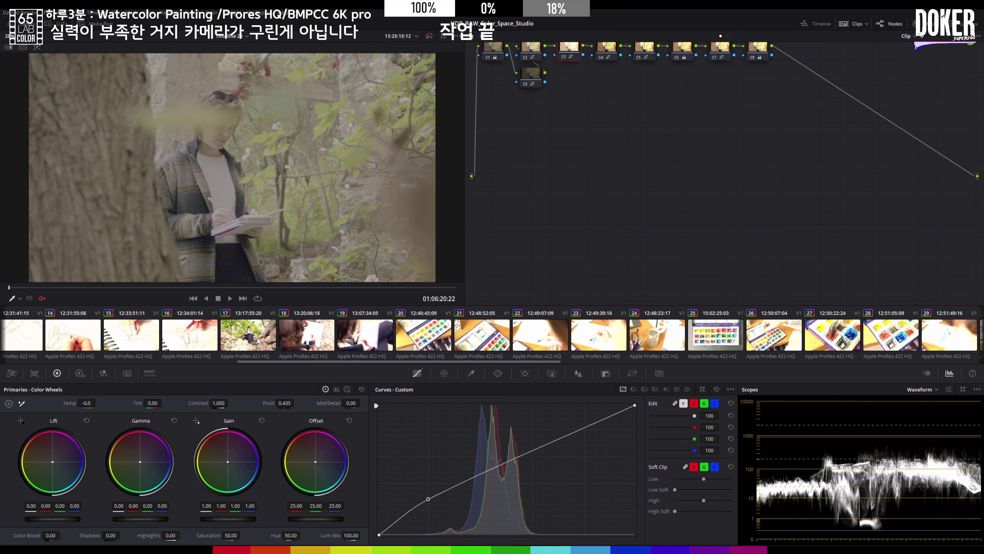
pyautogui.moveTo(299, 358); pyautogui.dragTo(773, 365)
pyautogui.click(897, 345)
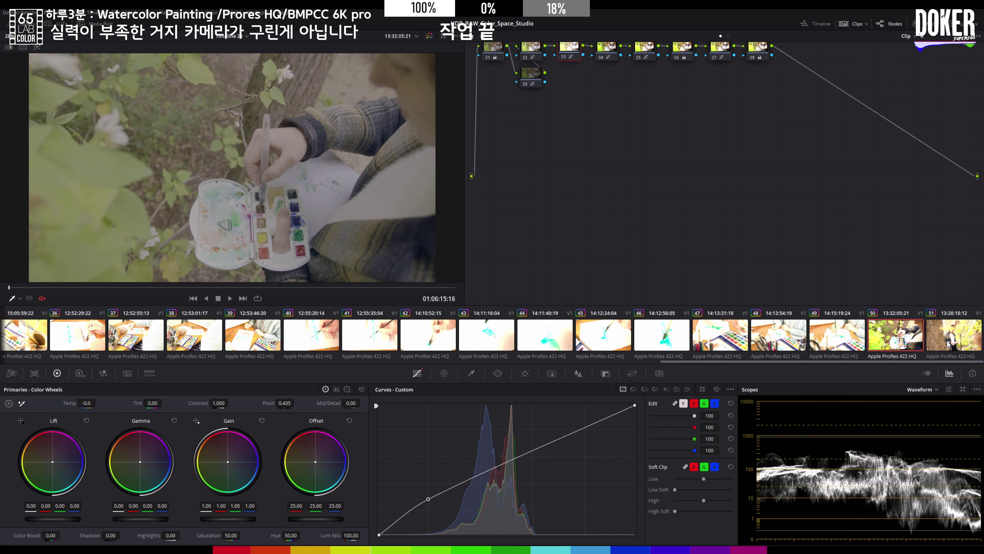
pyautogui.click(926, 346)
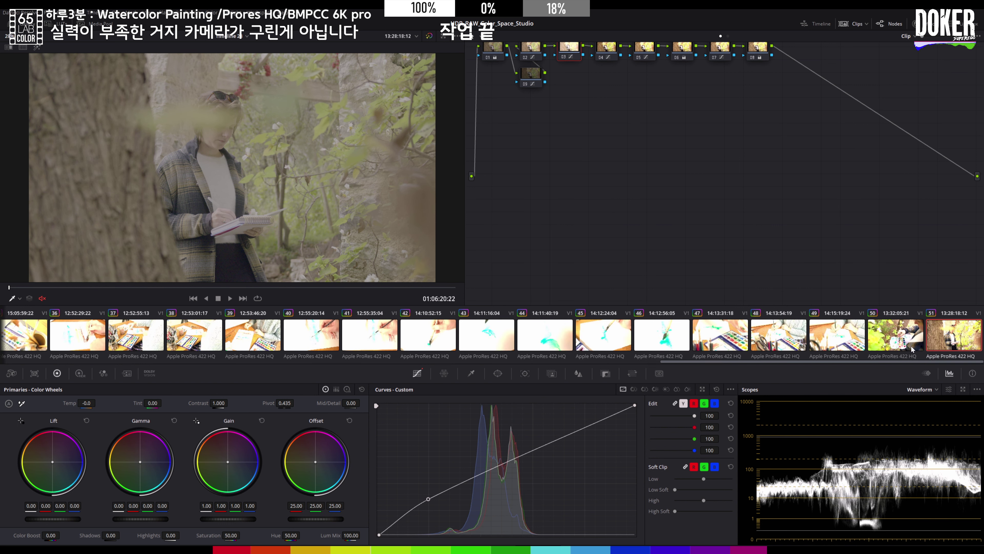
pyautogui.click(915, 348)
pyautogui.click(965, 346)
# - Enable the Dolby Vision tone mapping preview and analyze all clips in the timeline
pyautogui.click(149, 373)
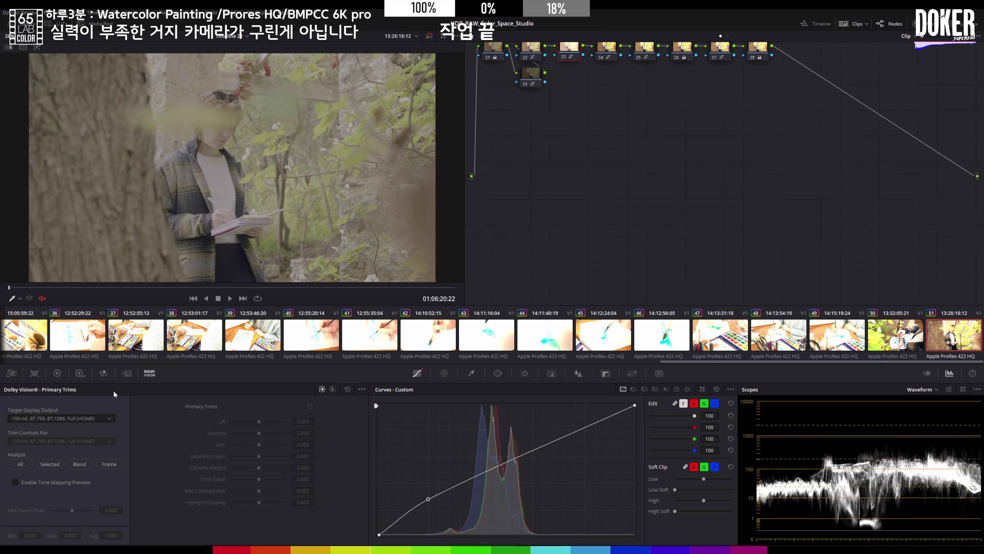
pyautogui.click(58, 419)
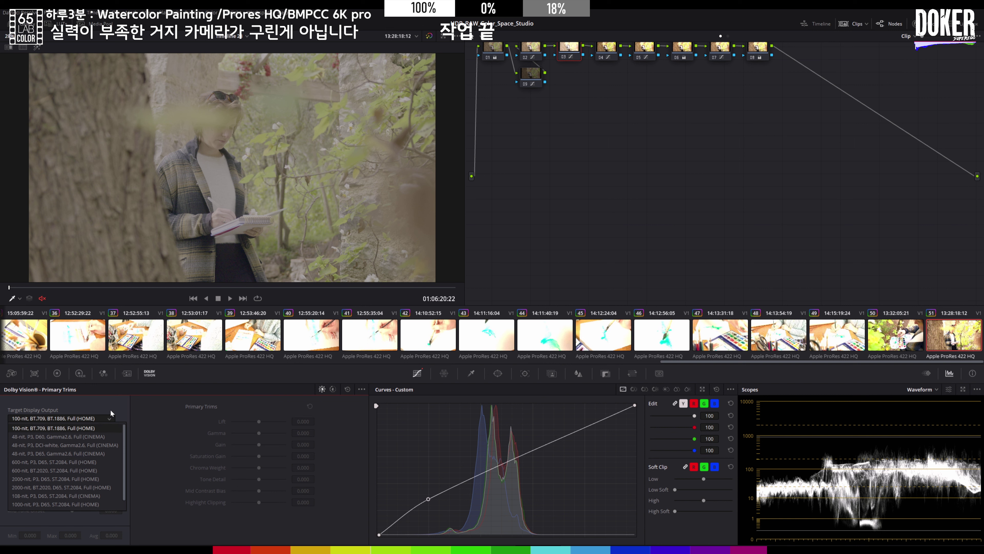
pyautogui.click(105, 401)
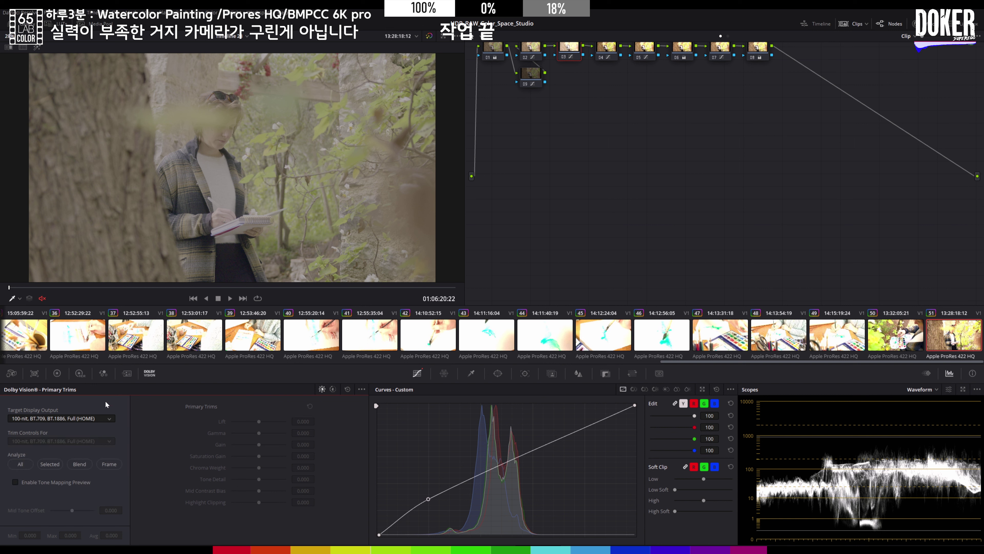
pyautogui.click(19, 482)
pyautogui.click(20, 463)
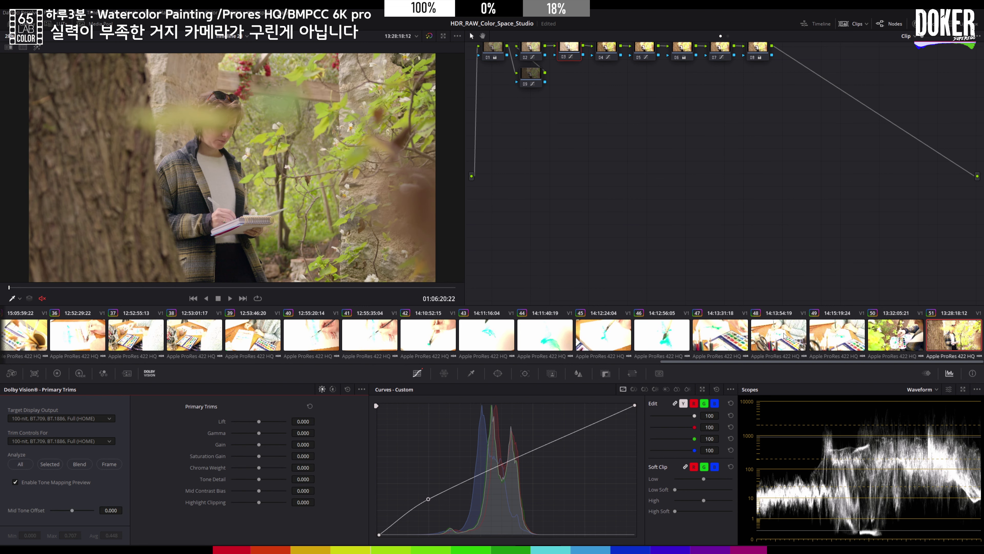
# - Play the timeline from the first clip with the floating scopes open and the clip thumbnails hidden
pyautogui.moveTo(732, 362); pyautogui.dragTo(168, 365)
pyautogui.press('Home')
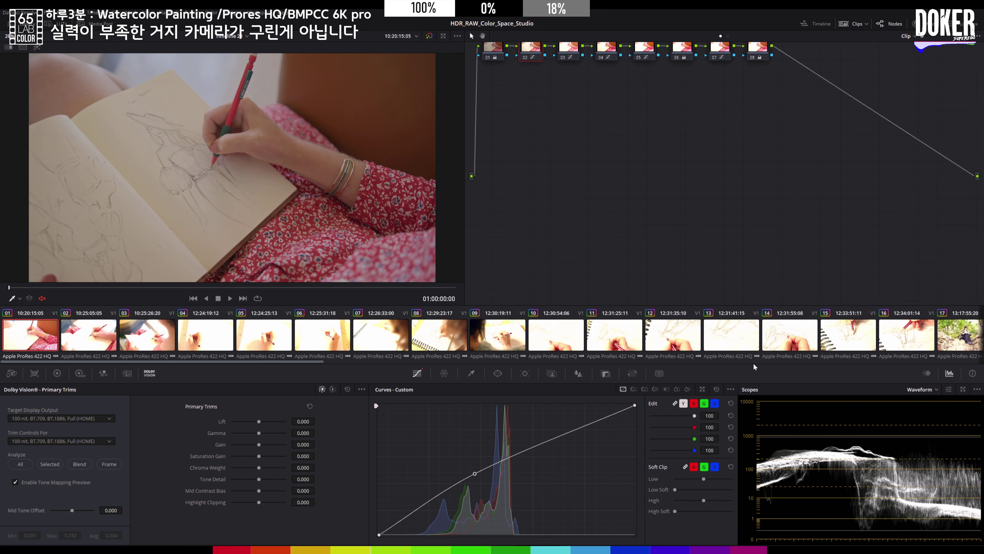
pyautogui.click(963, 389)
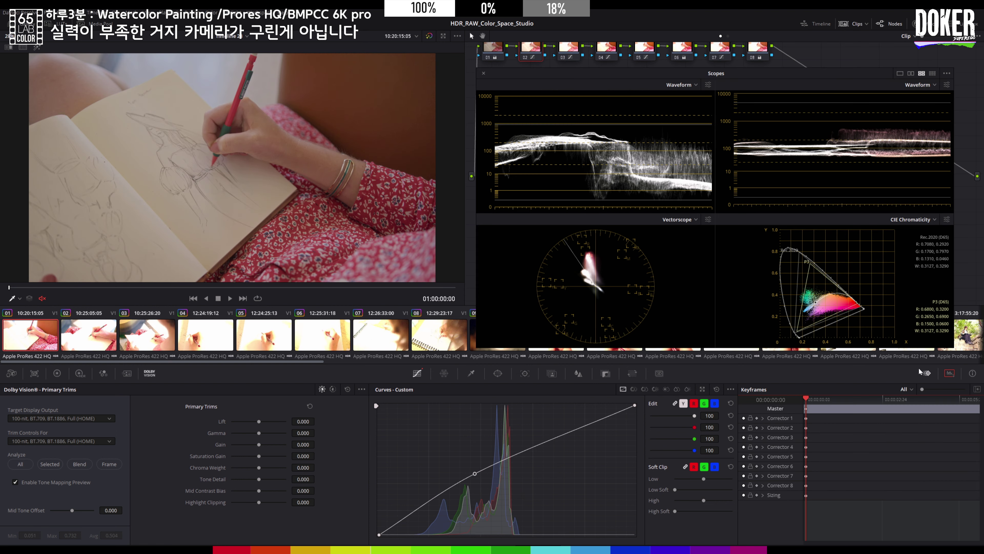
pyautogui.moveTo(790, 73)
pyautogui.mouseDown()
pyautogui.moveTo(785, 40)
pyautogui.moveTo(783, 69)
pyautogui.mouseUp()
pyautogui.click(857, 24)
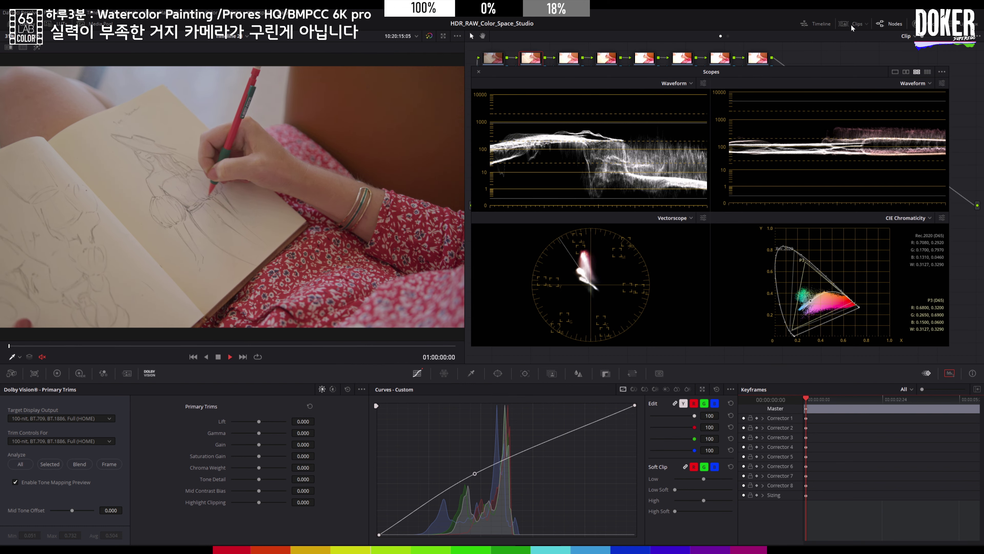
pyautogui.press('space')
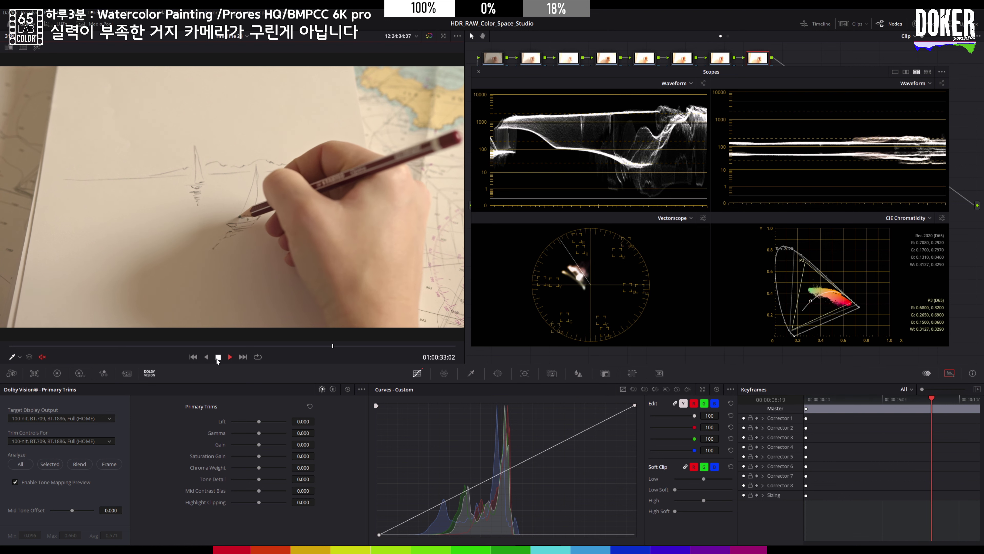
# - Stop playback and set the Dolby Vision target display output to 1000-nit, P3, D65, ST.2084, Full (HOME)
pyautogui.press('space')
pyautogui.click(61, 418)
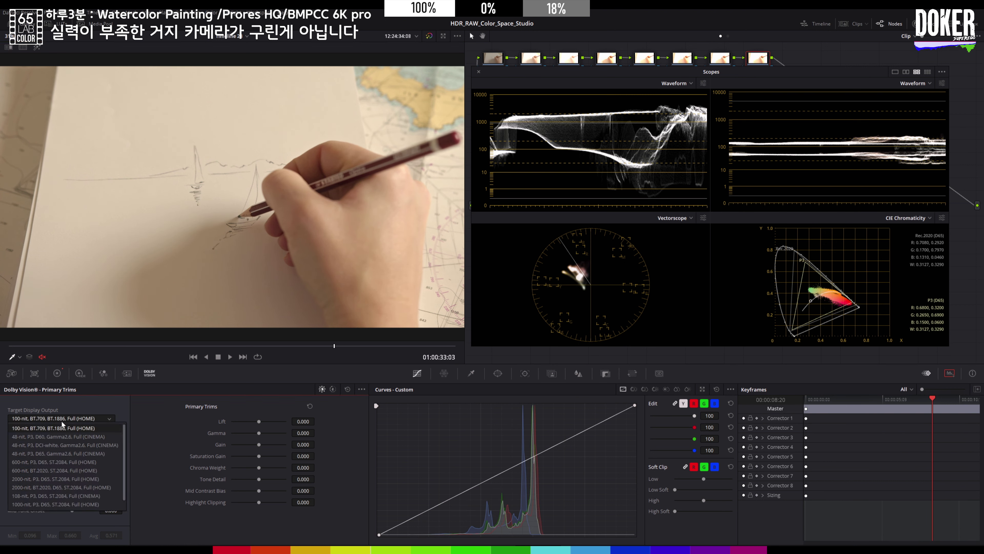
pyautogui.click(54, 503)
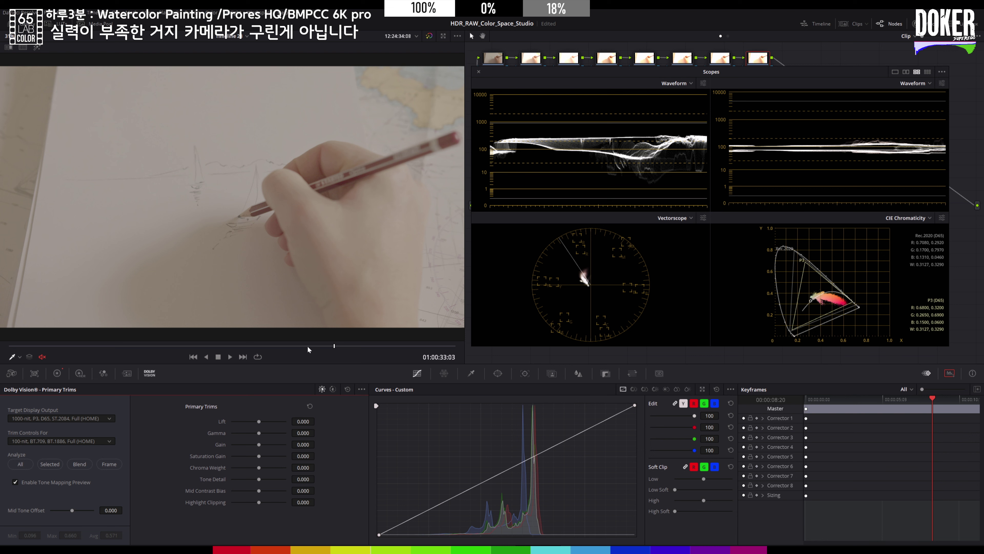
# - Set the Dolby Vision target display output to 1000-nit, BT.2020, ST.2084, Full (HOME) and scrub through the pencil-drawing clip to check it
pyautogui.moveTo(308, 345); pyautogui.dragTo(69, 345)
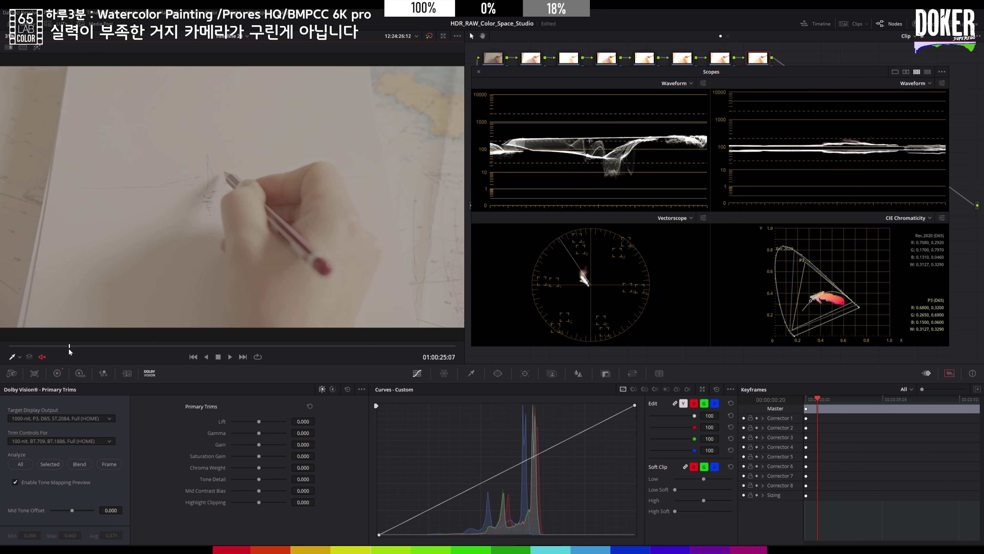
pyautogui.click(87, 418)
pyautogui.scroll(-1, 69, 502)
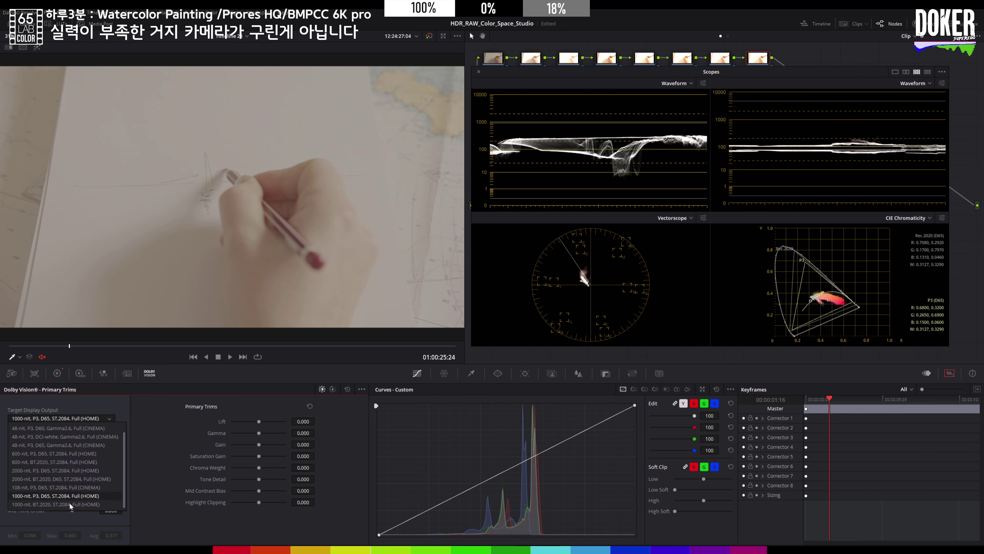
pyautogui.click(64, 504)
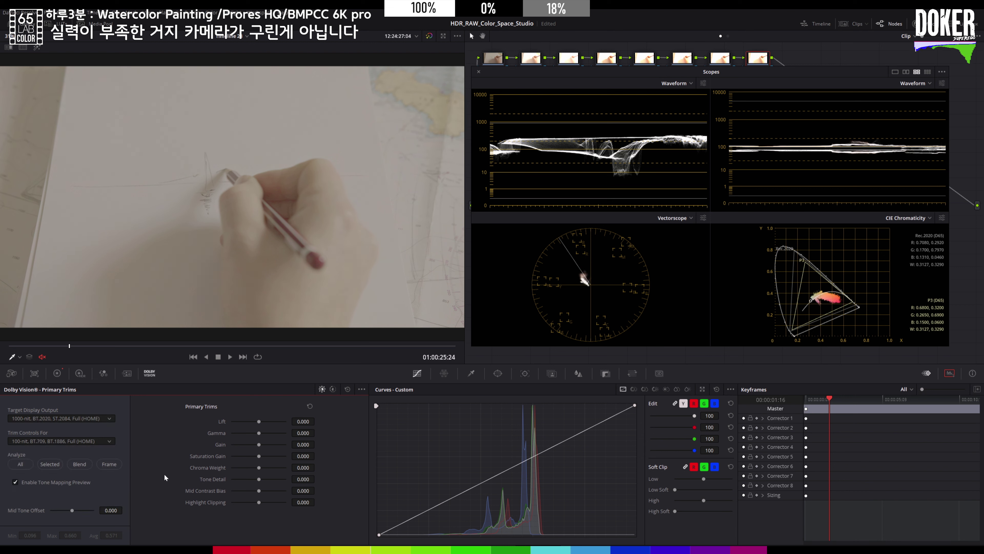
pyautogui.click(105, 346)
pyautogui.moveTo(113, 346); pyautogui.dragTo(334, 359)
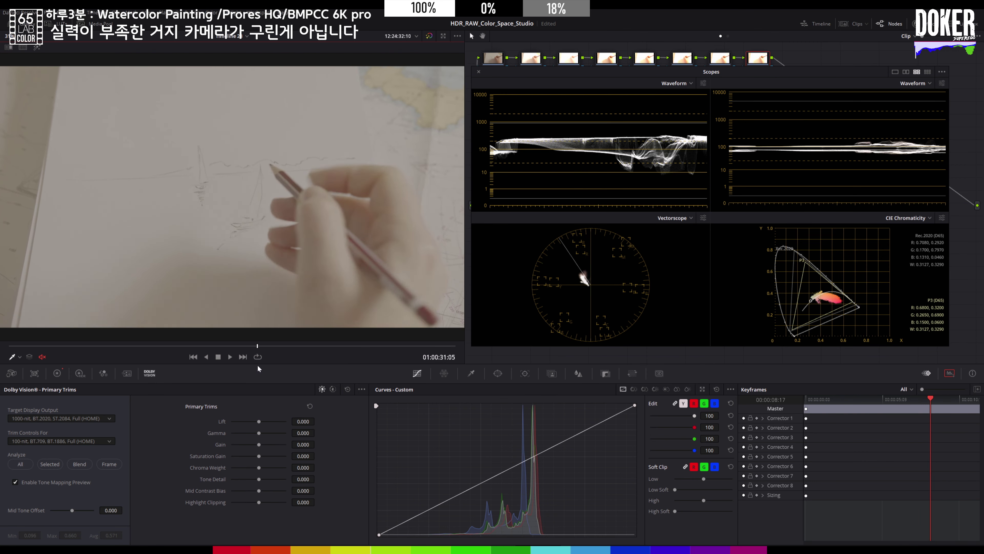
# - Set the target display output to 100-nit, BT.709, BT.1886, Full (HOME) and play the timeline to review the clips
pyautogui.click(97, 417)
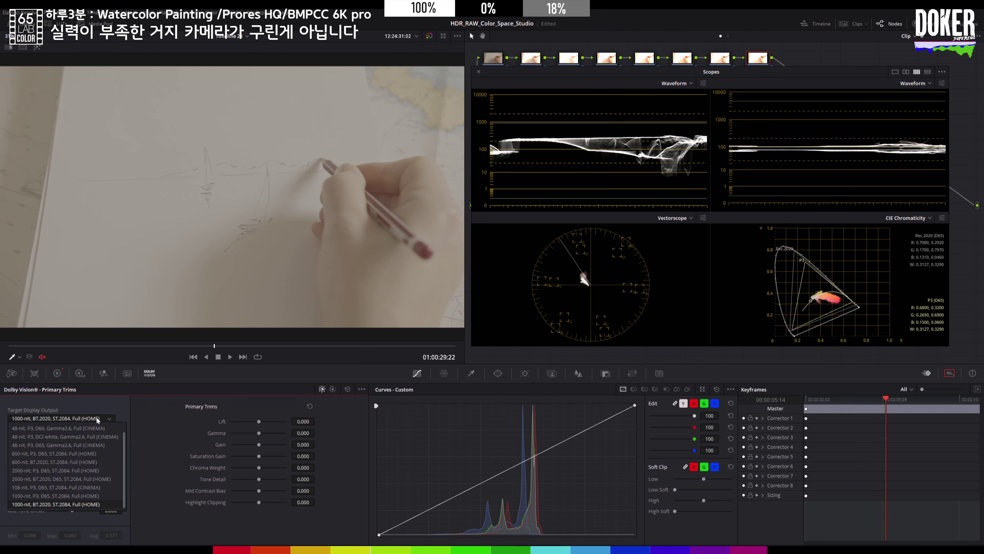
pyautogui.click(64, 428)
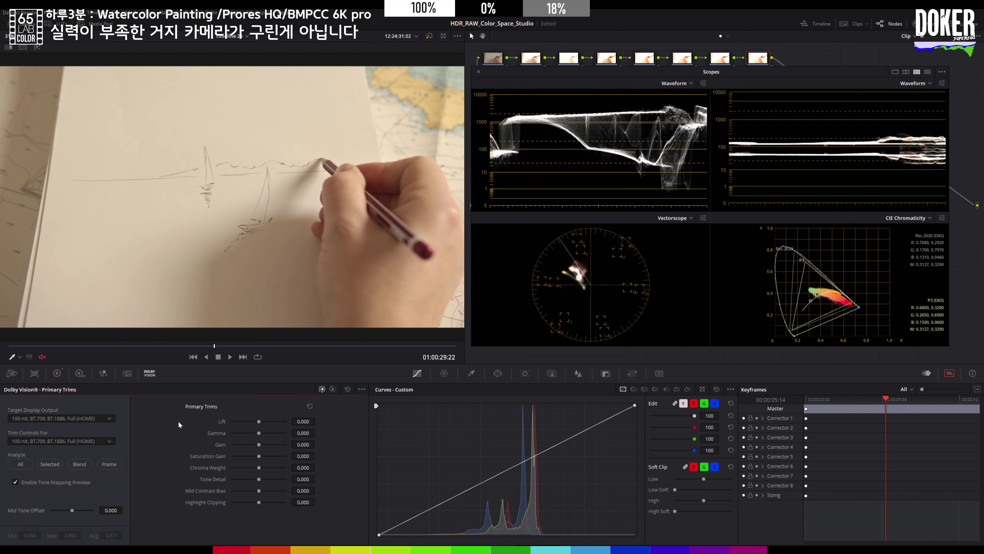
pyautogui.press('space')
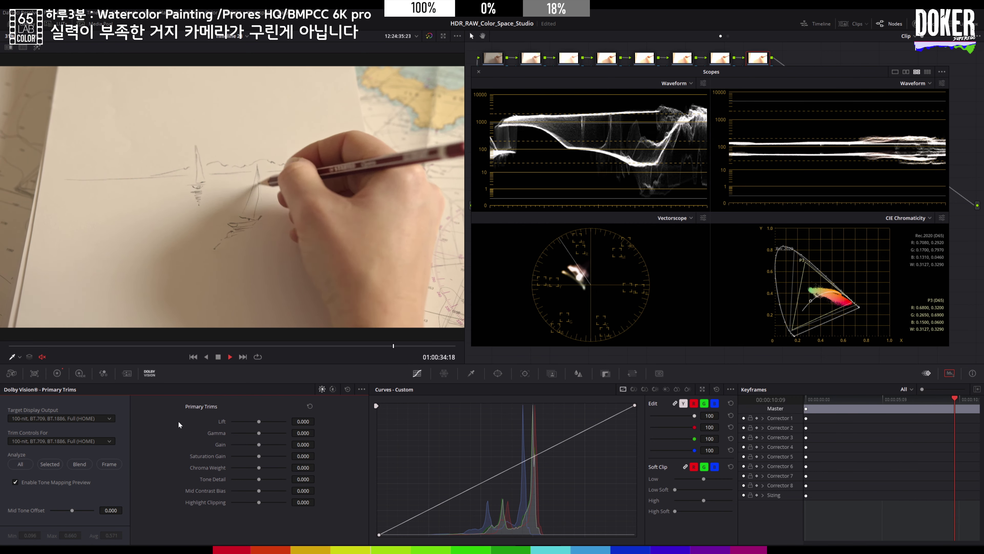
pyautogui.press('l')
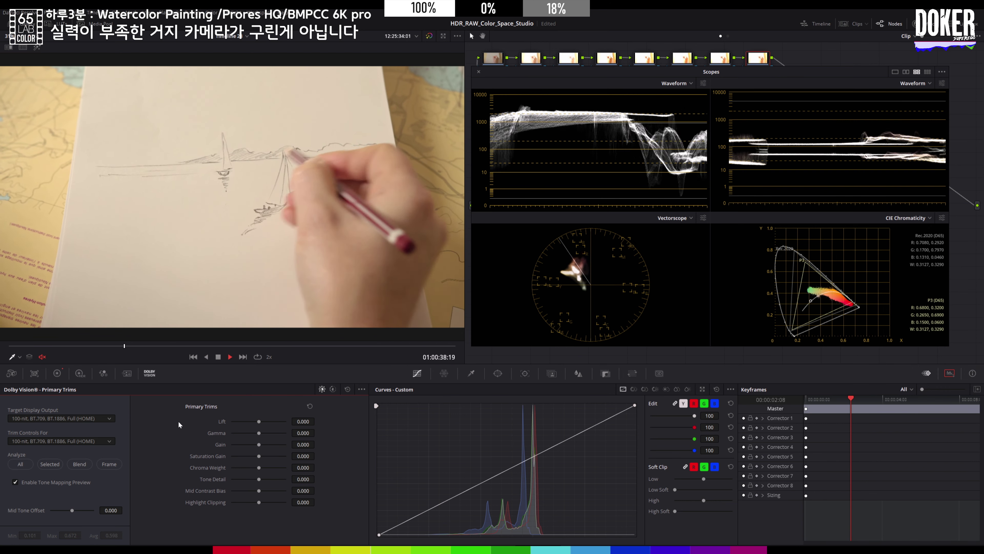
pyautogui.press('space')
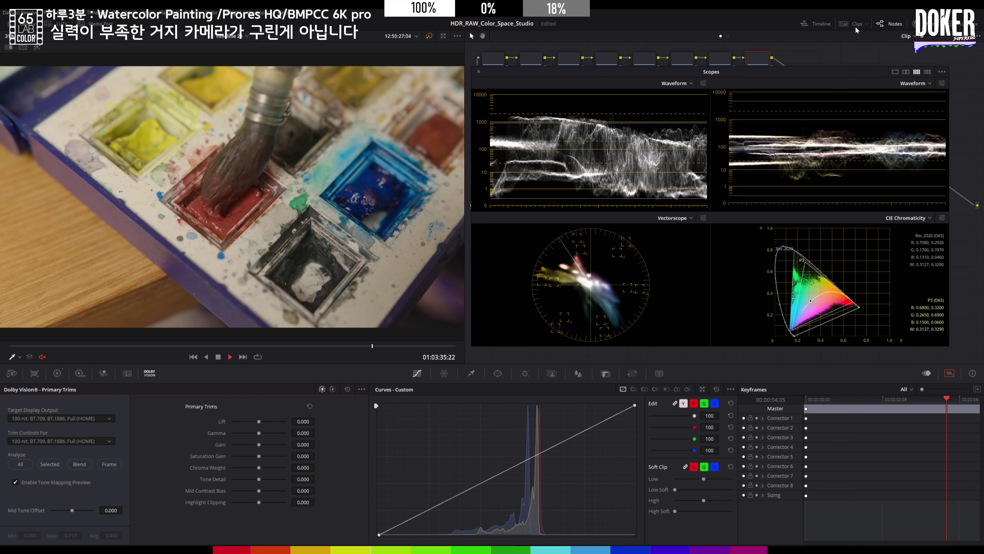
# - Show the clip thumbnails and, with playback stopped, set the target display output back to 1000-nit, BT.2020, ST.2084, Full (HOME)
pyautogui.click(850, 24)
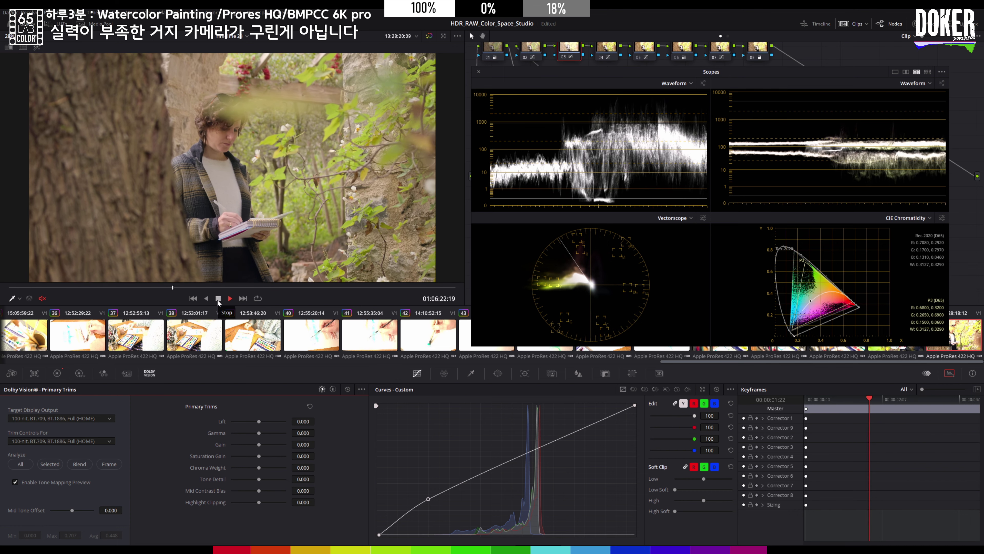
pyautogui.click(218, 299)
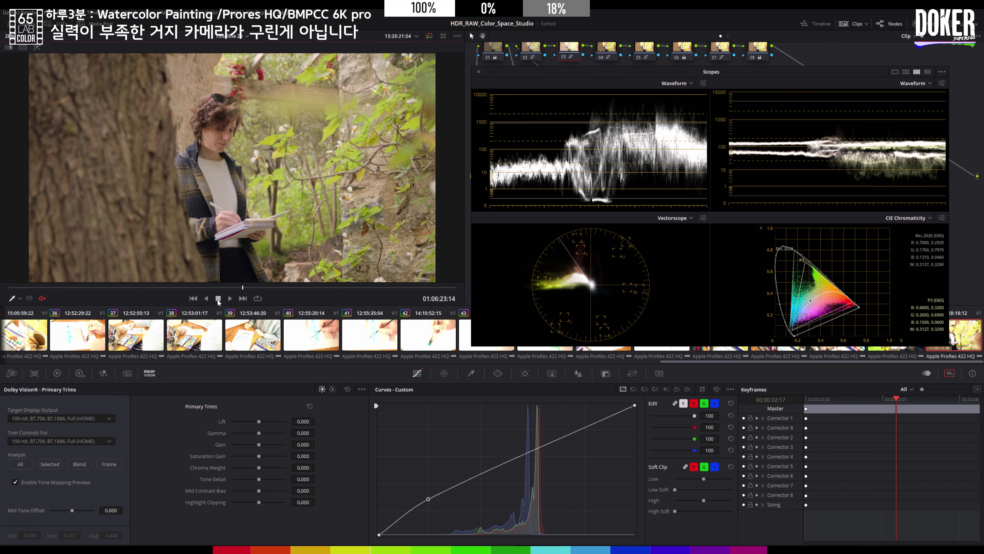
pyautogui.click(98, 419)
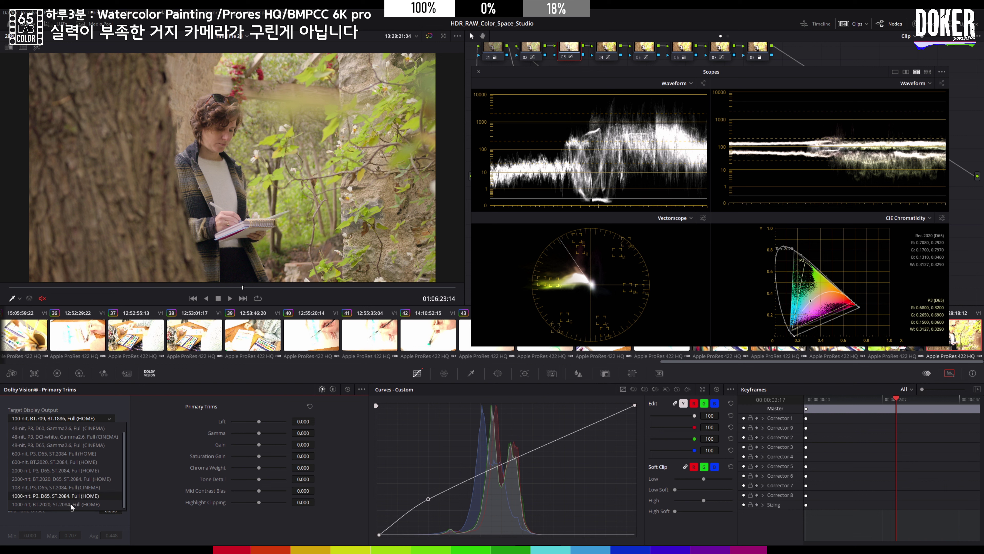
pyautogui.click(69, 503)
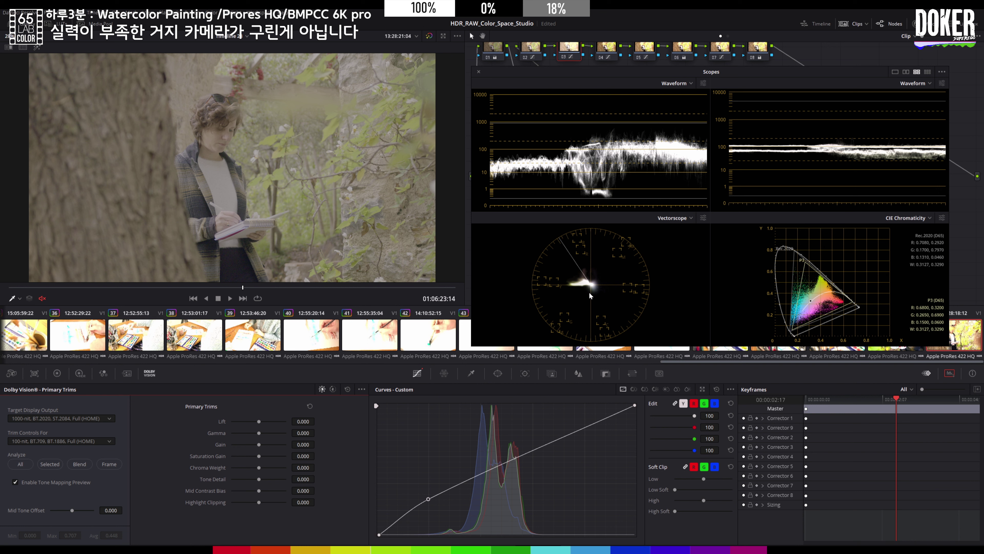
# - Return to the first clip with the floating scopes closed, and show the whole timeline on the Edit page
pyautogui.moveTo(740, 361); pyautogui.dragTo(22, 400)
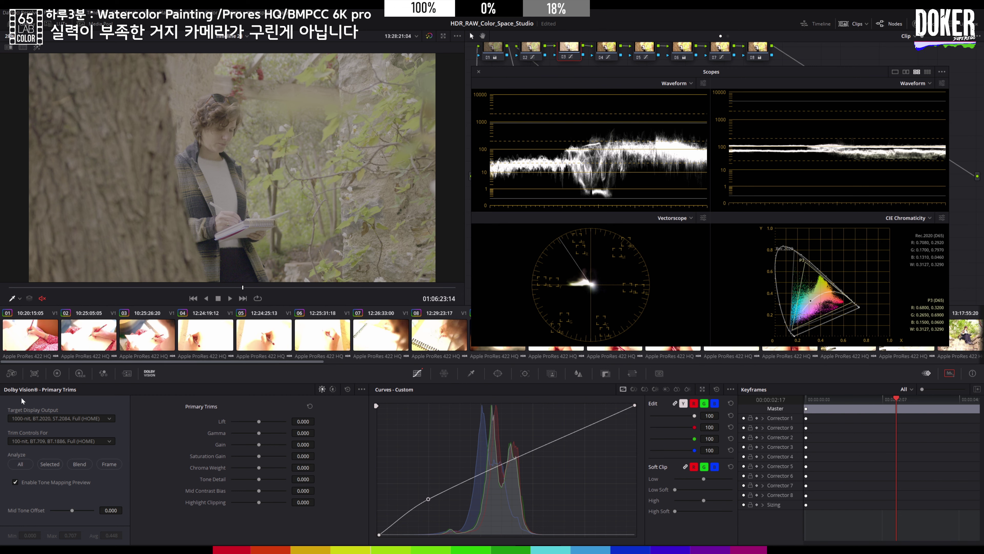
pyautogui.click(28, 344)
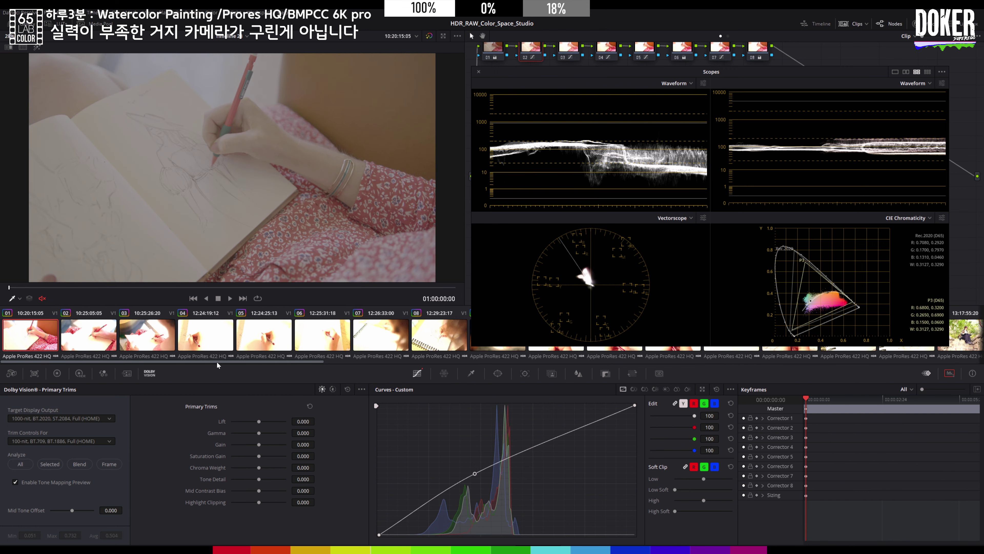
pyautogui.click(479, 72)
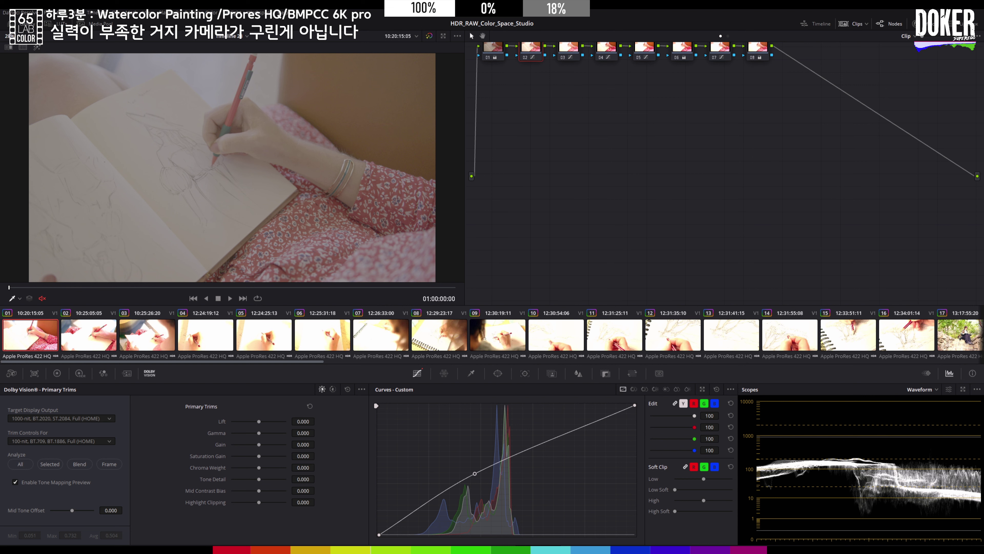
pyautogui.hotkey('shift', '4')
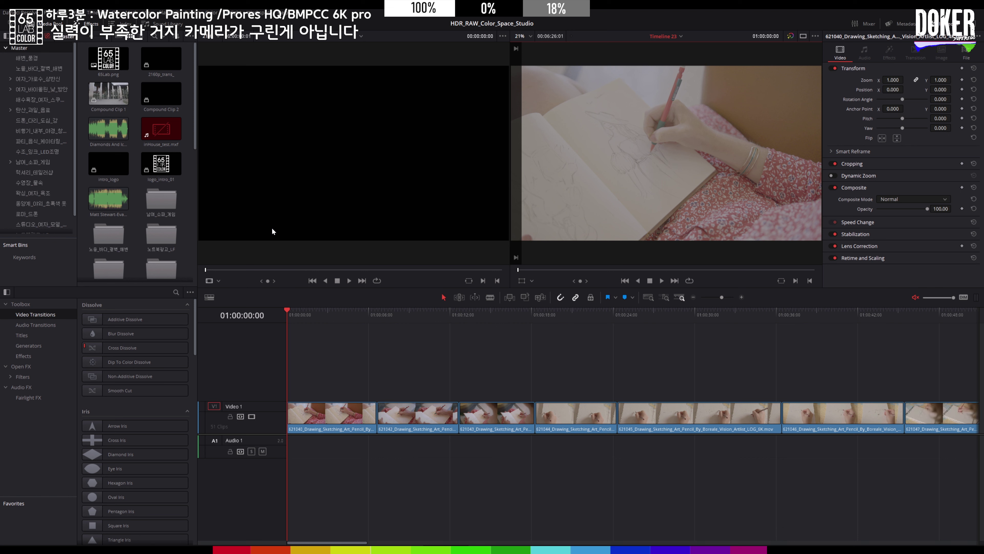
pyautogui.hotkey('shift', 'z')
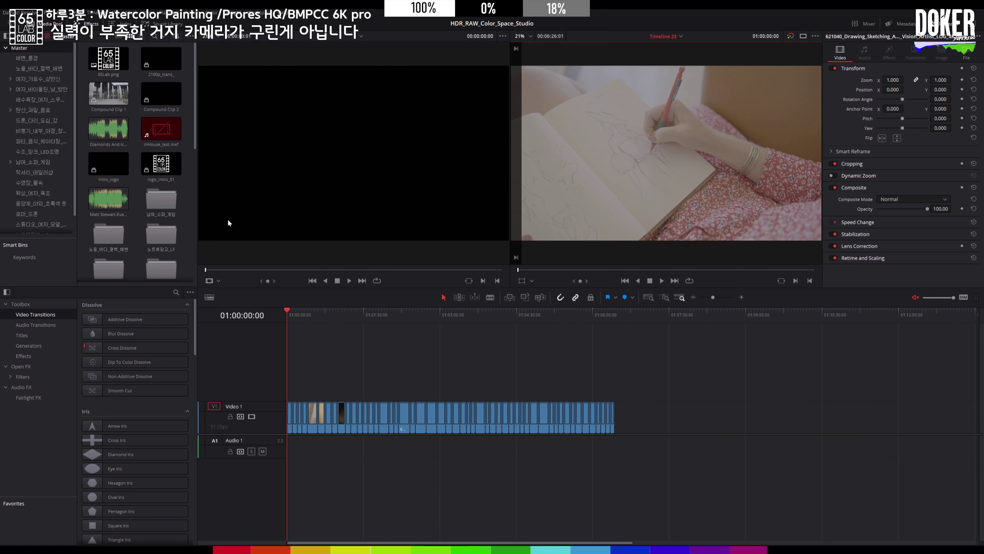
# - Preview the logo_intro_01 and intro_logo clips from the media pool in the source viewer
pyautogui.doubleClick(154, 167)
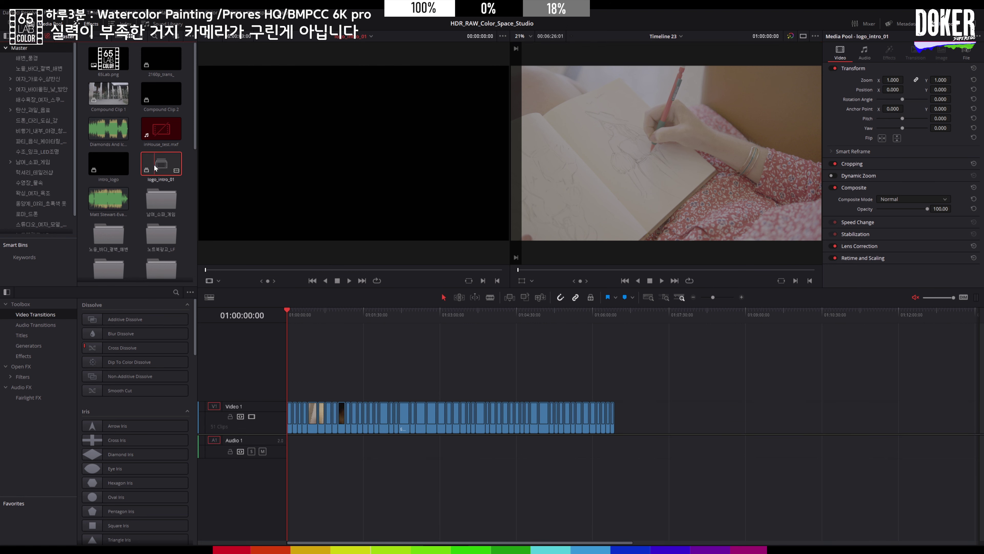
pyautogui.click(226, 270)
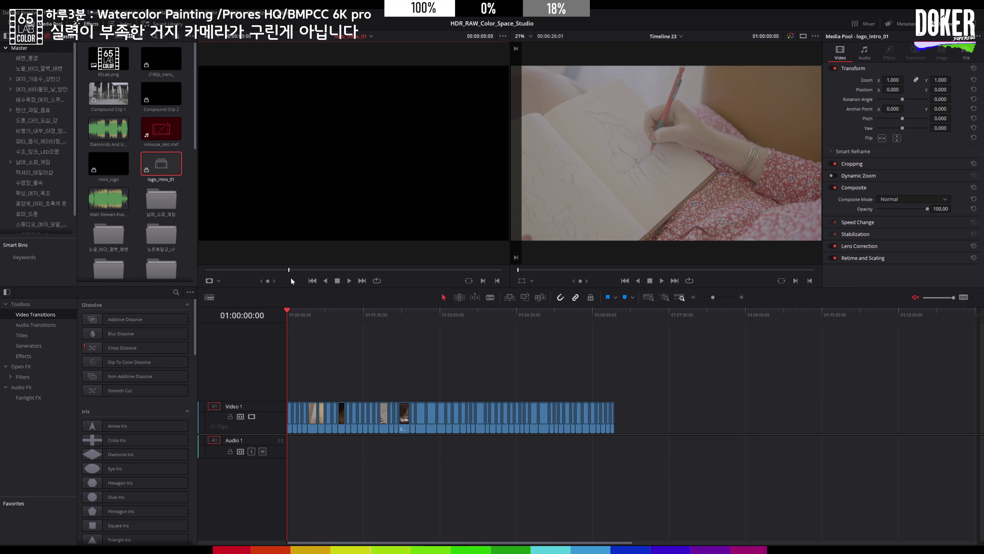
pyautogui.moveTo(291, 278); pyautogui.dragTo(297, 277)
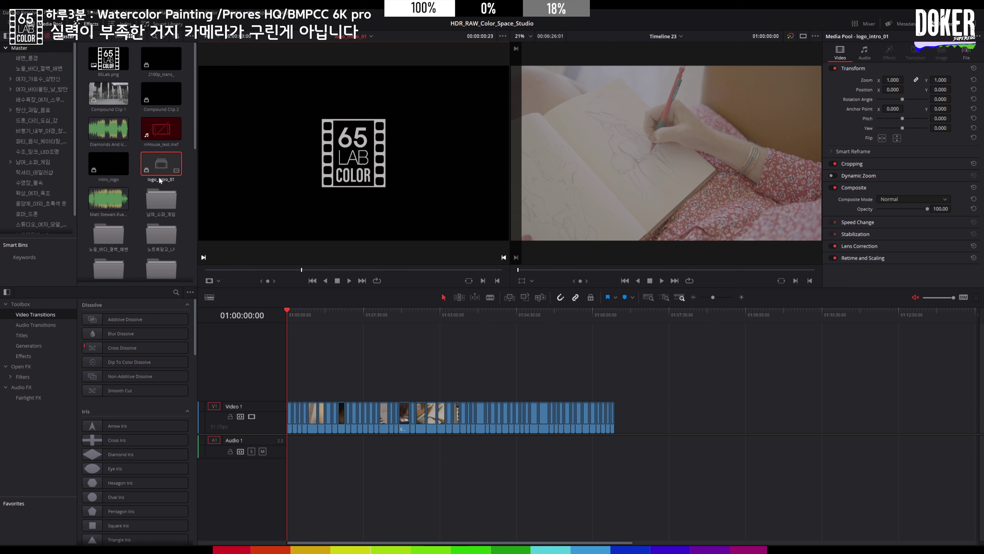
pyautogui.moveTo(311, 270); pyautogui.dragTo(414, 272)
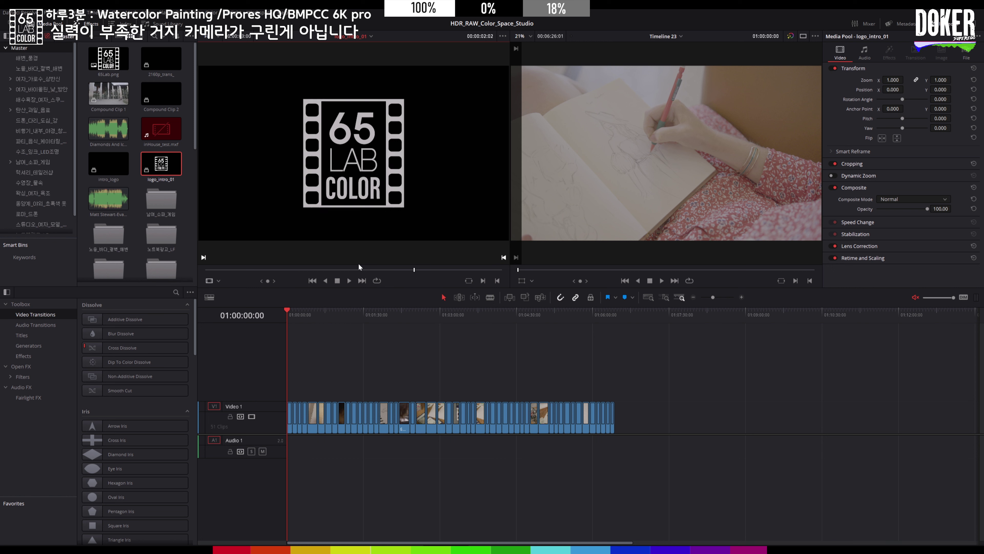
pyautogui.scroll(-1, 166, 166)
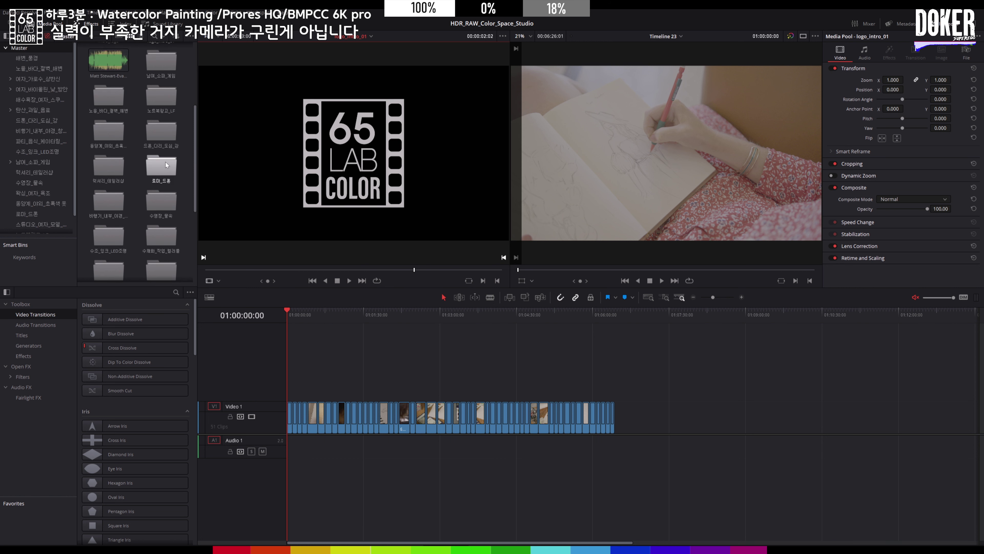
pyautogui.click(108, 129)
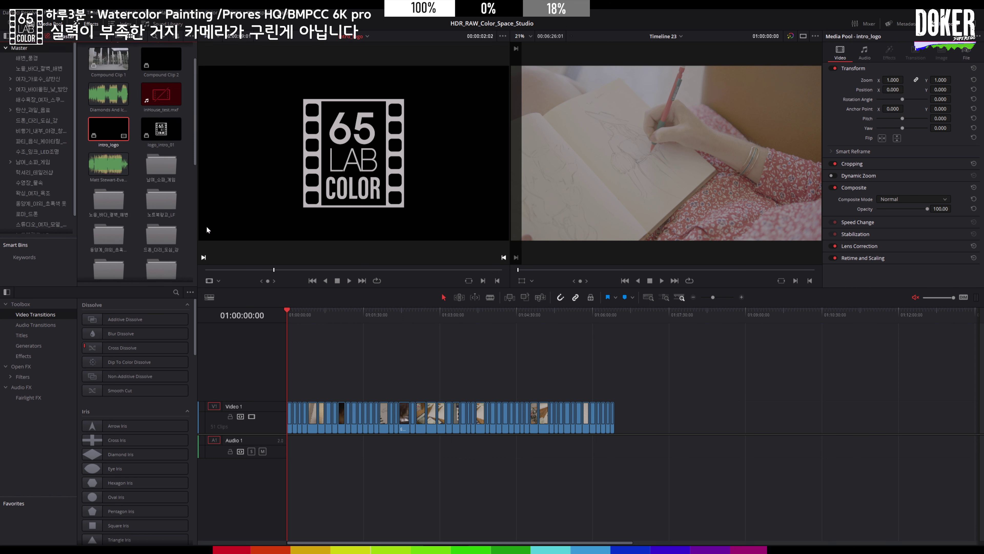
# - Select the 인트로 컴파운드 clip in the media pool and shift all timeline clips about 3 minutes 30 seconds later
pyautogui.scroll(-7, 147, 163)
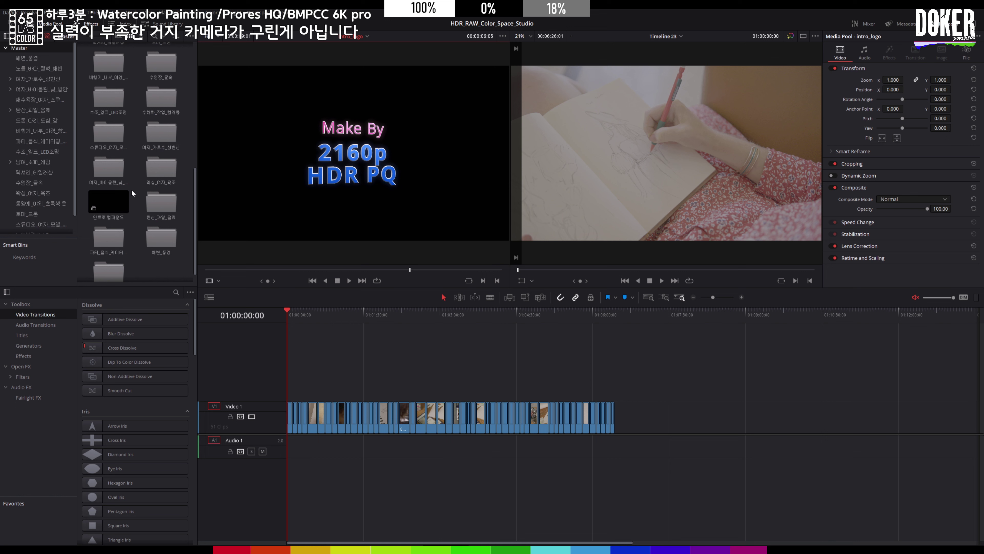
pyautogui.click(113, 196)
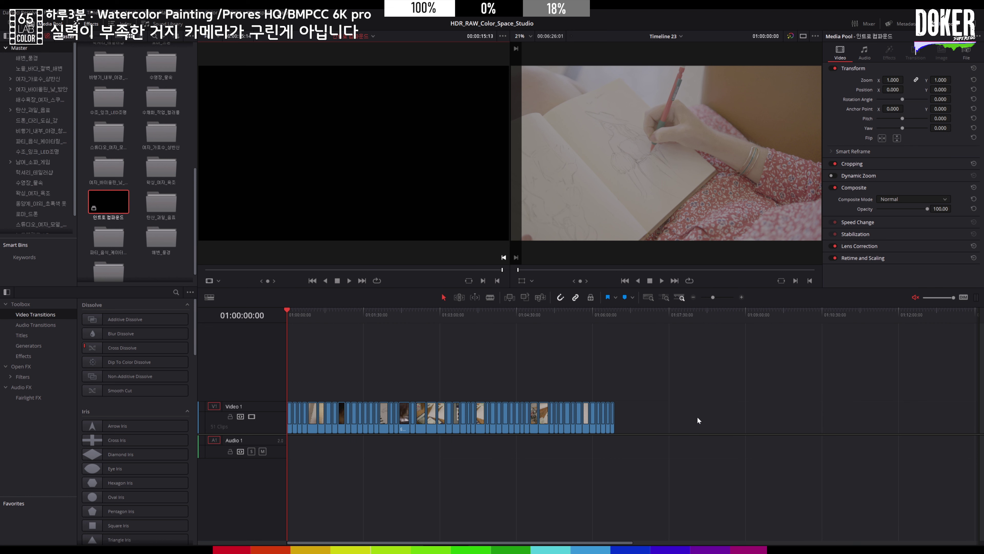
pyautogui.moveTo(697, 417); pyautogui.dragTo(469, 434)
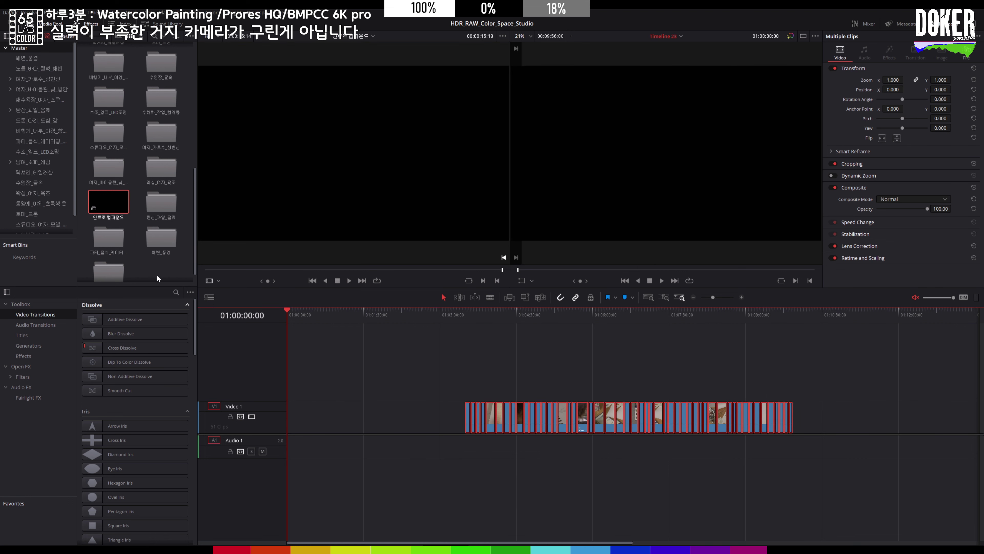